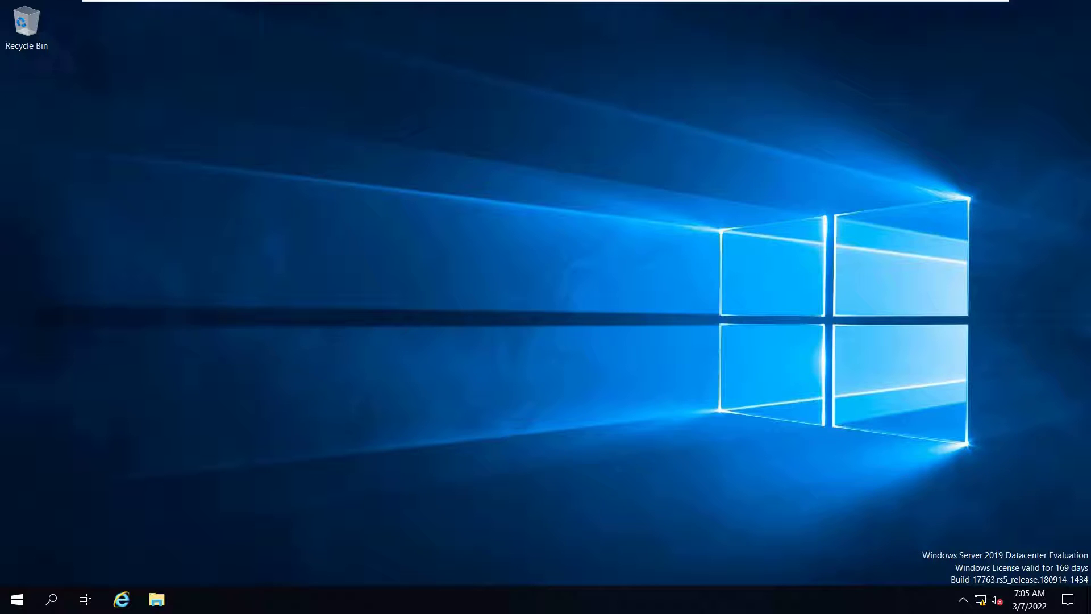
Open a Command Prompt and run whoami to check which account is signed in.
key(super)
text(cmd)
key(Return)
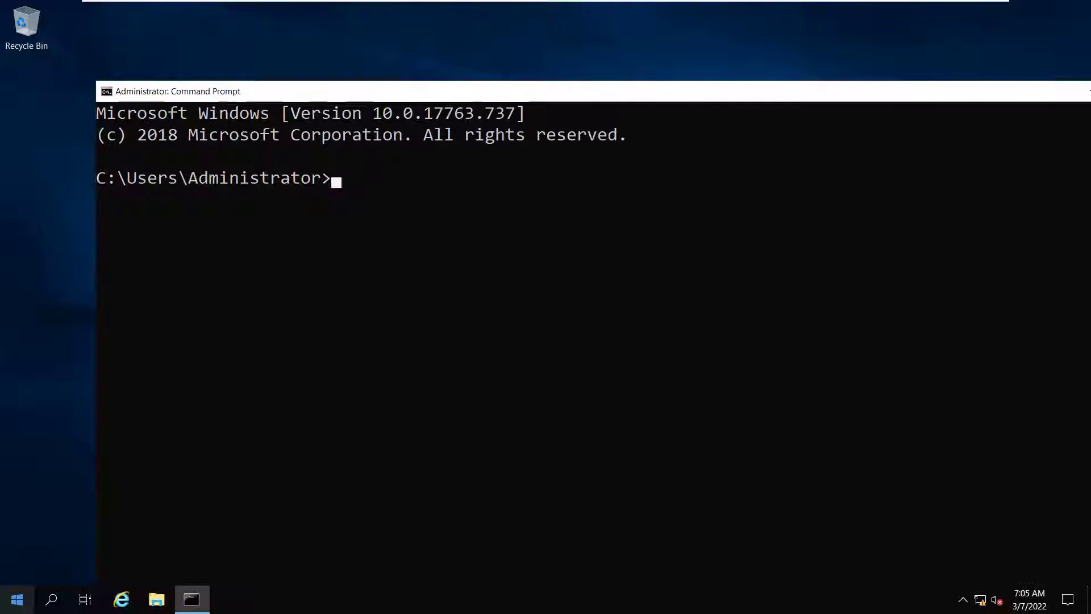
text(whoami)
key(Return)
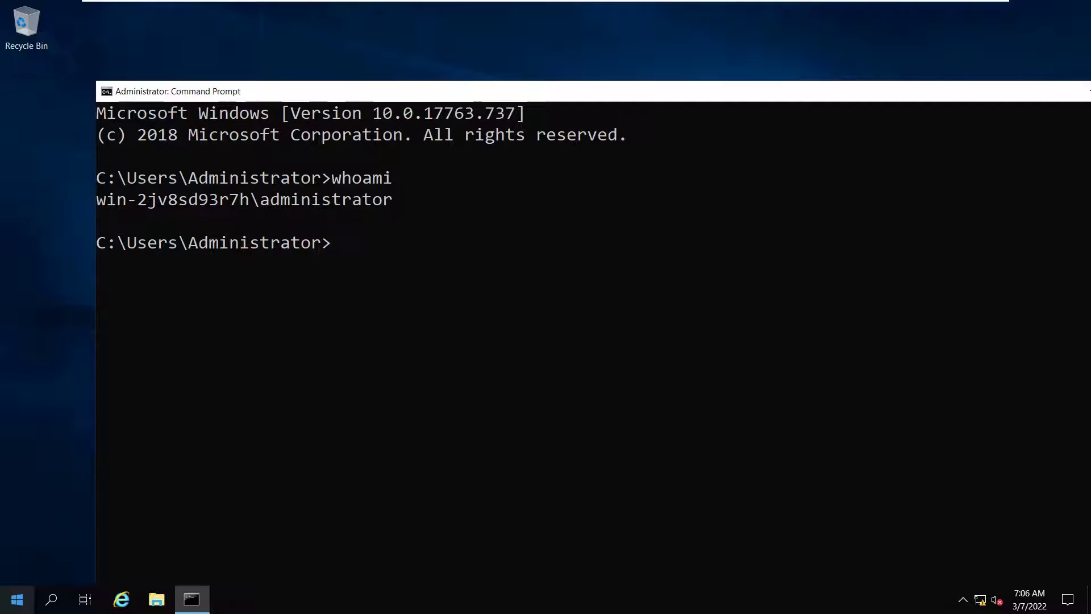
Run ipconfig /all, examine the IPv4 address, subnet mask, default gateway and DNS server lines, and exit the Command Prompt.
text(ipconfig /all)
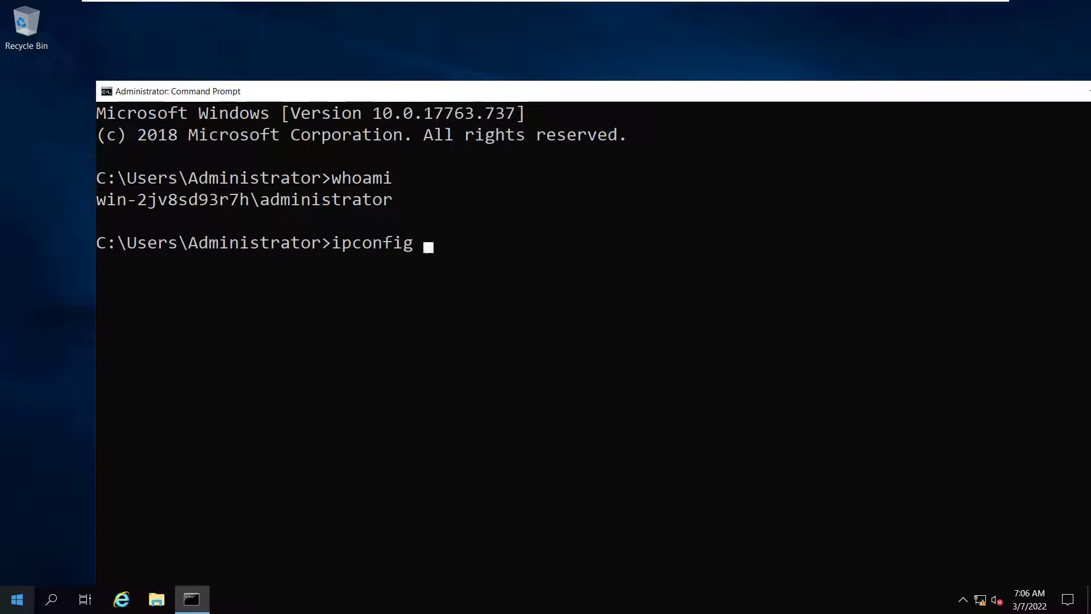
key(Return)
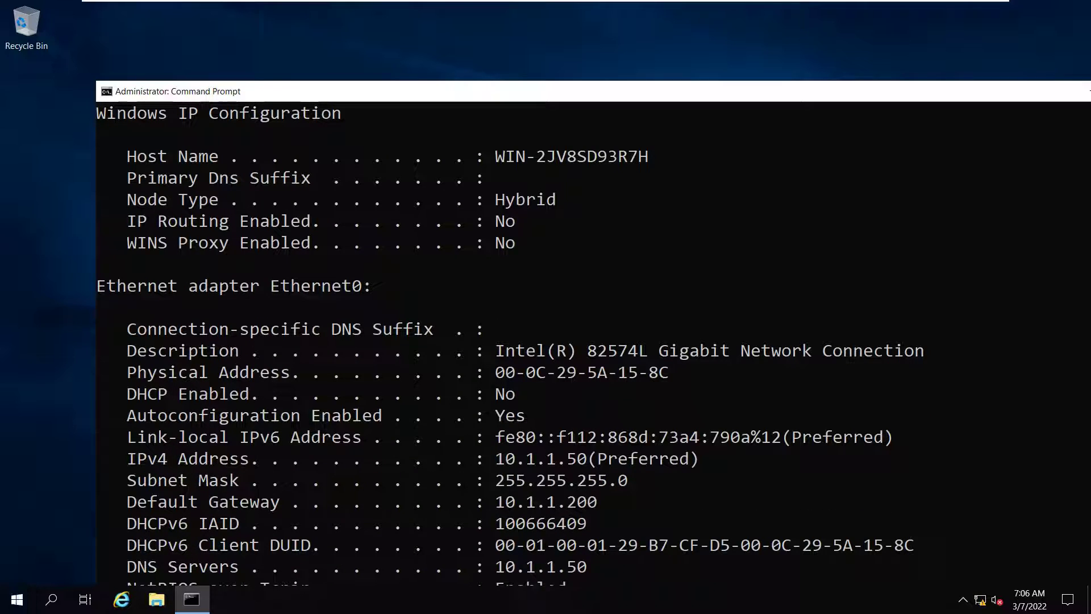
drag(117, 458, 627, 502)
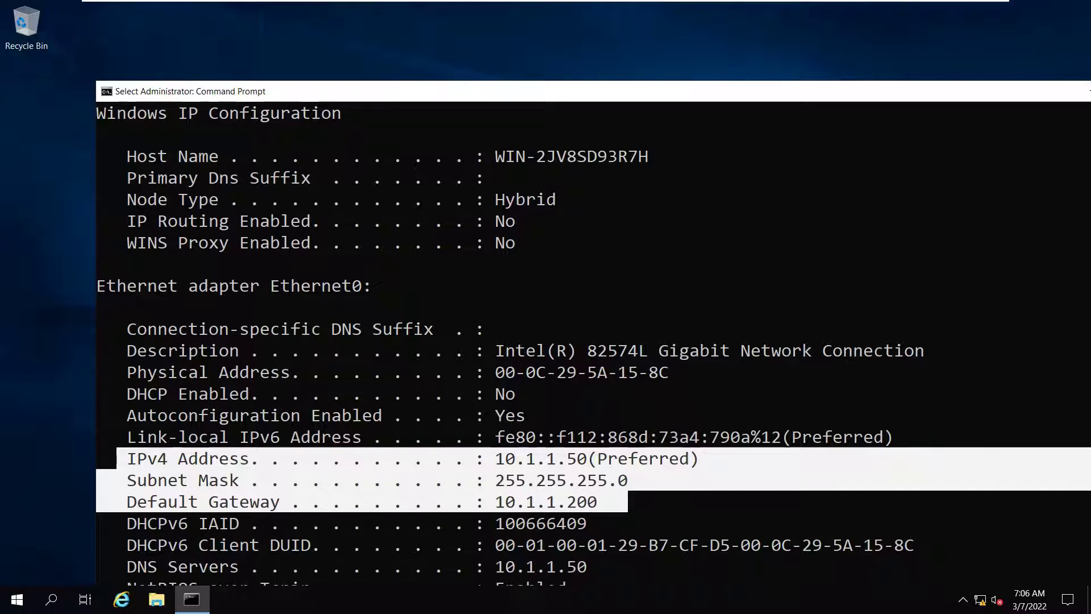
drag(627, 502, 618, 567)
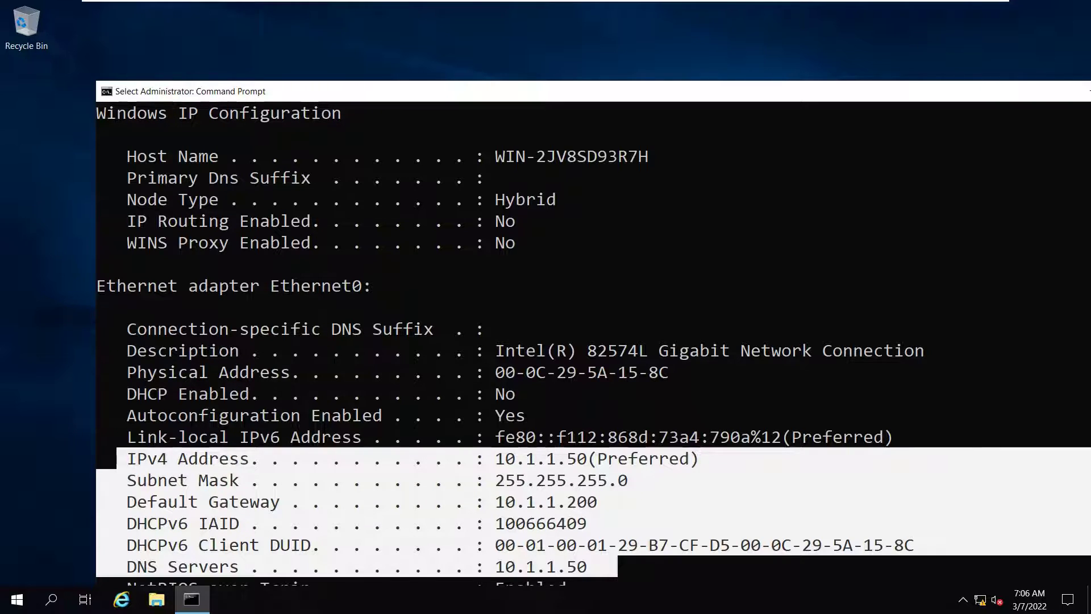
key(Return)
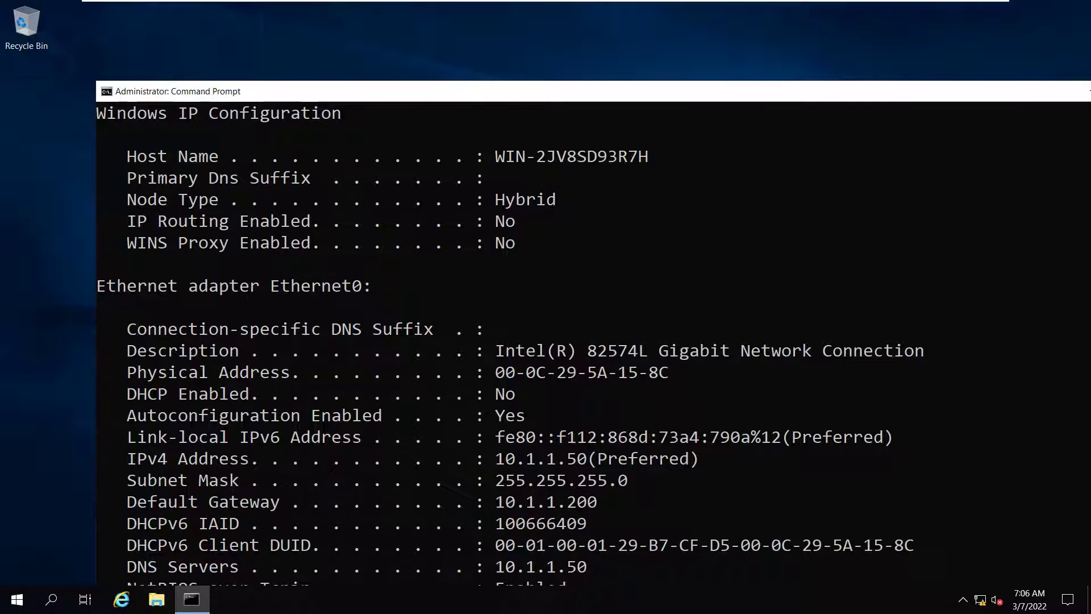
text(iexit)
key(Return)
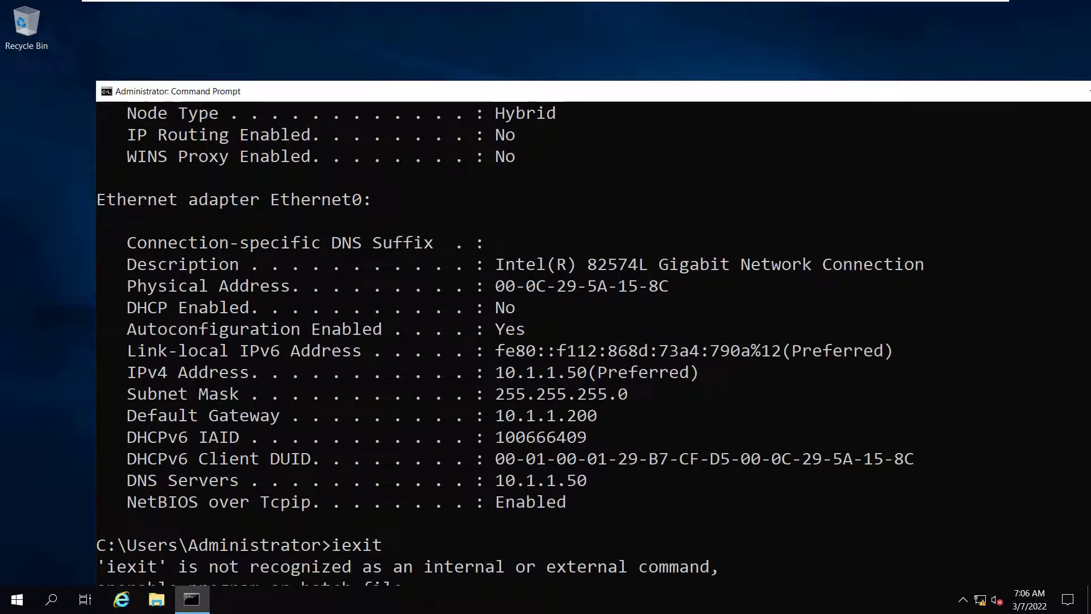
text(exit)
key(Return)
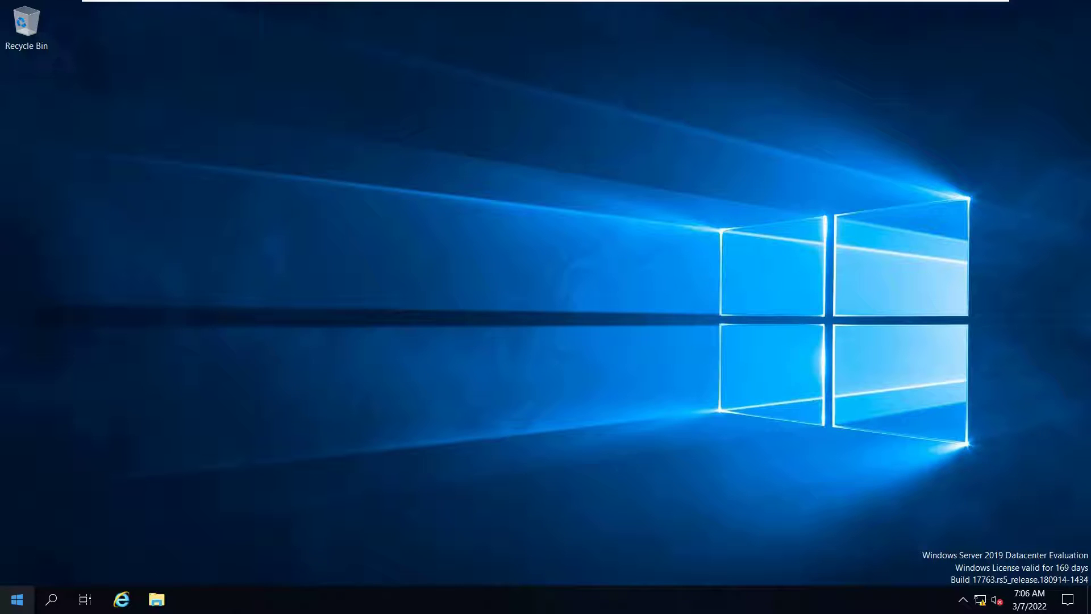
Open Server Manager and dismiss the Windows Admin Center message.
click(17, 599)
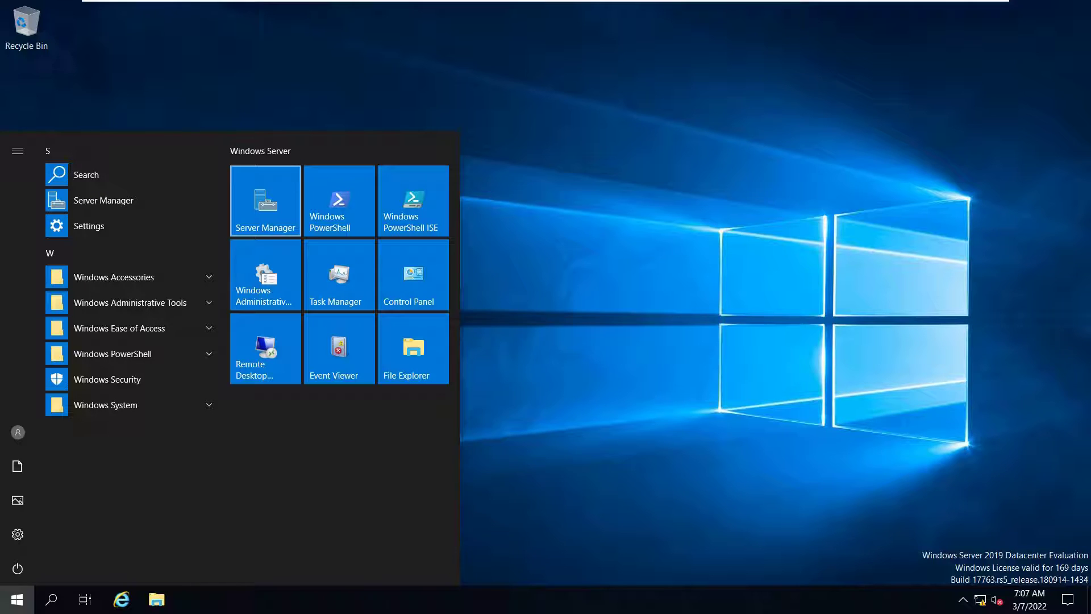
text(server)
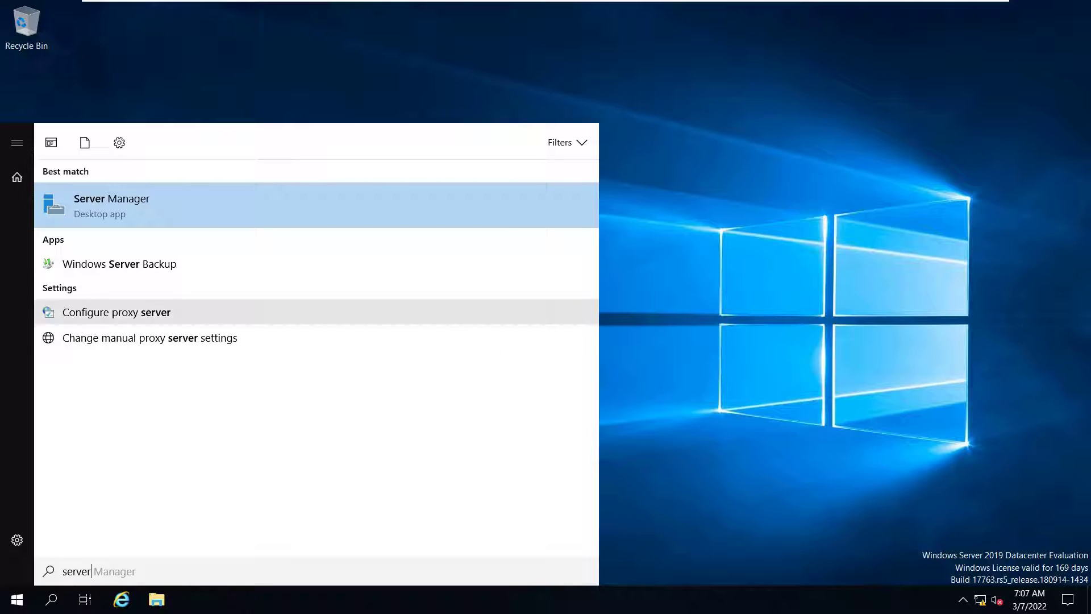
key(Return)
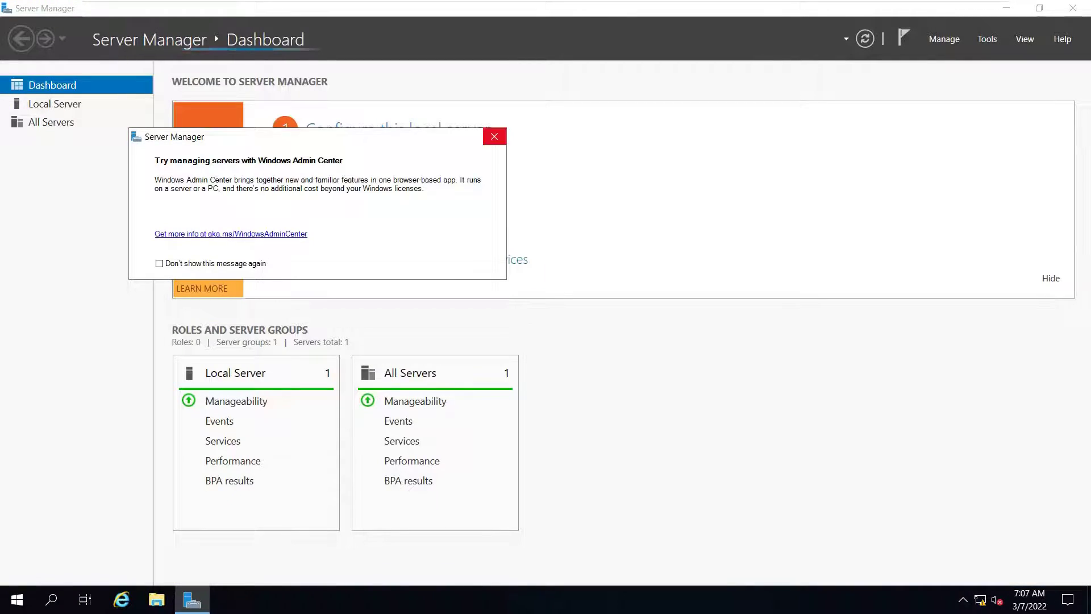
click(495, 137)
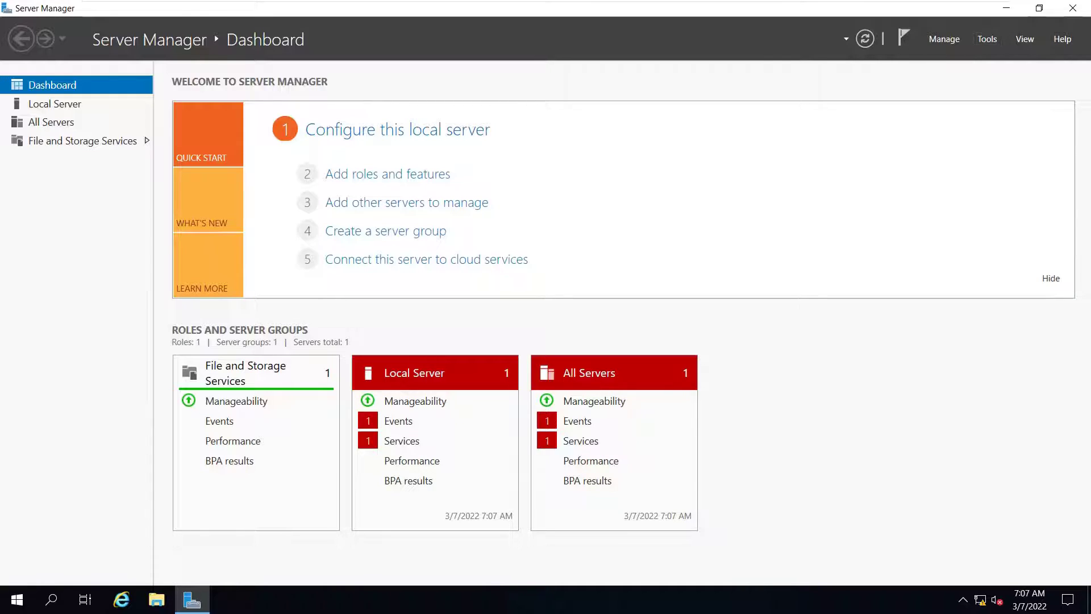
Review the list of administration tools and the local server's properties, and return to the dashboard.
click(987, 38)
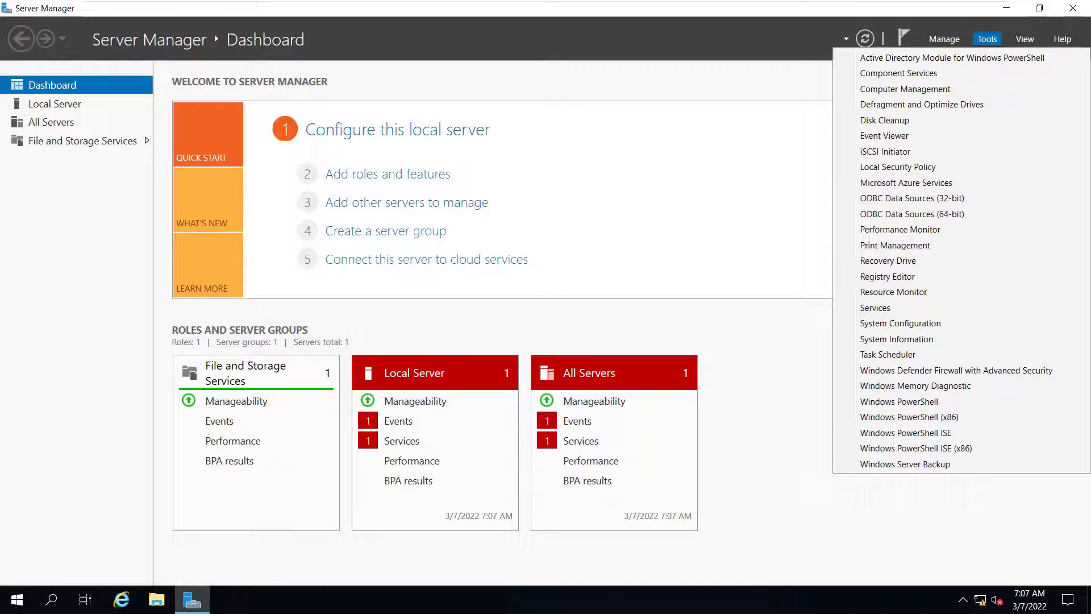
click(898, 167)
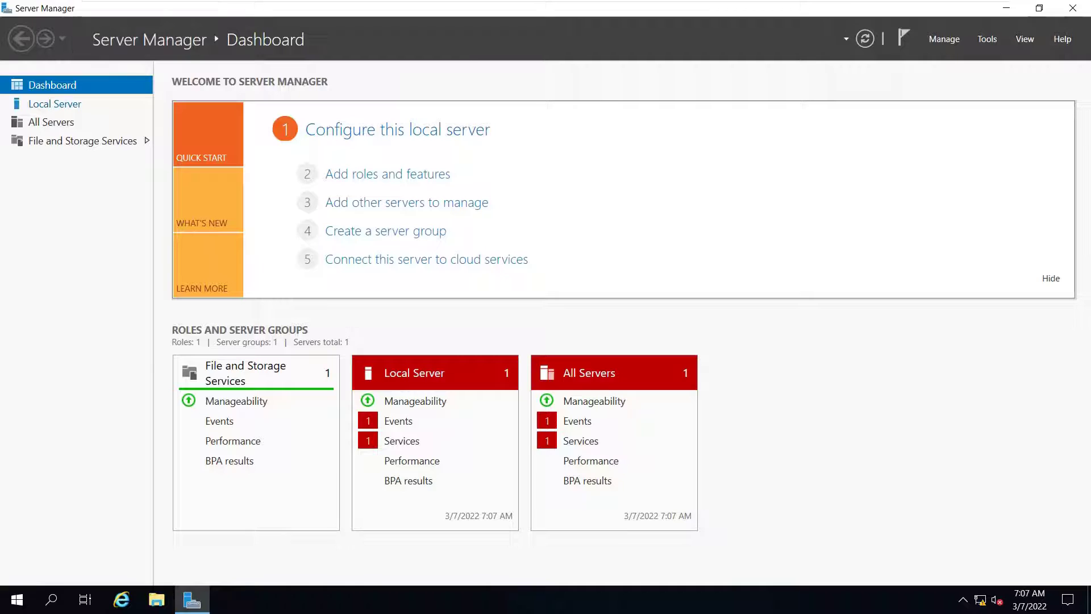
click(54, 104)
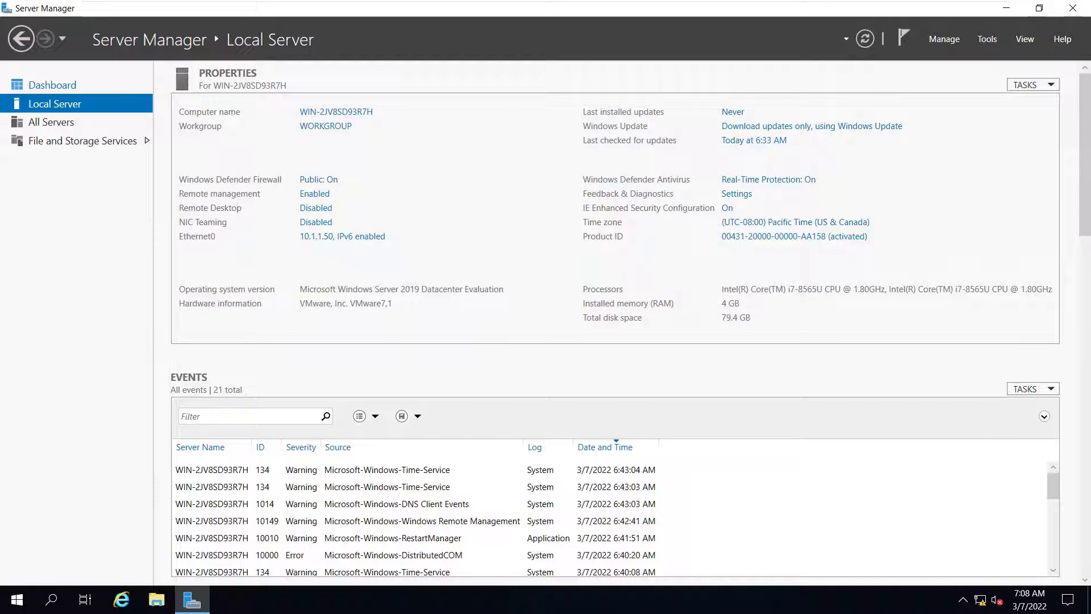
click(52, 85)
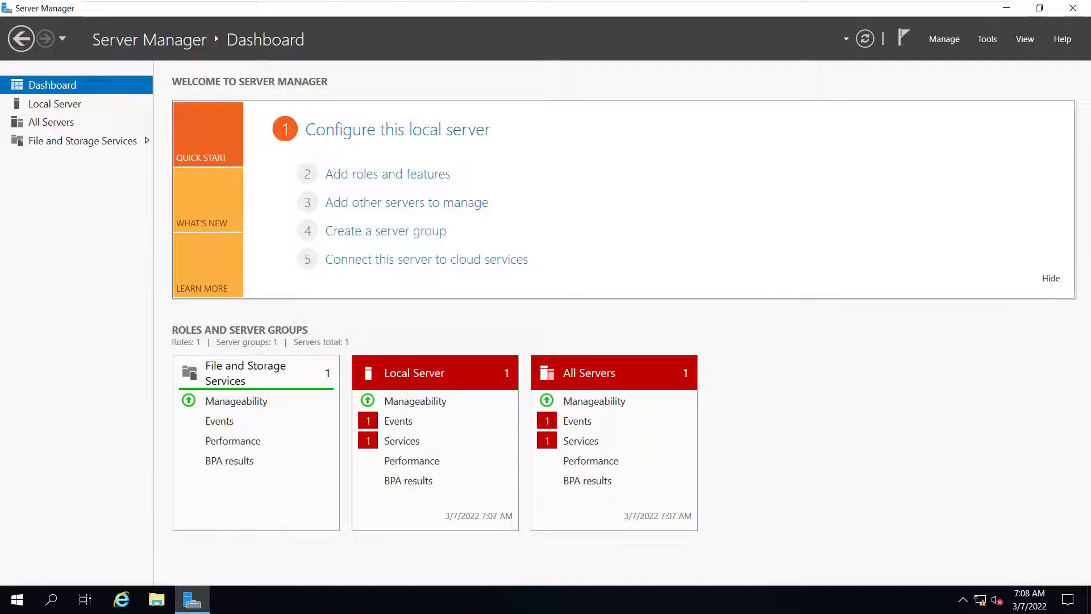
Start adding roles and features with a role-based or feature-based installation, targeting WIN-2JV8SD93R7H from the server pool.
click(388, 174)
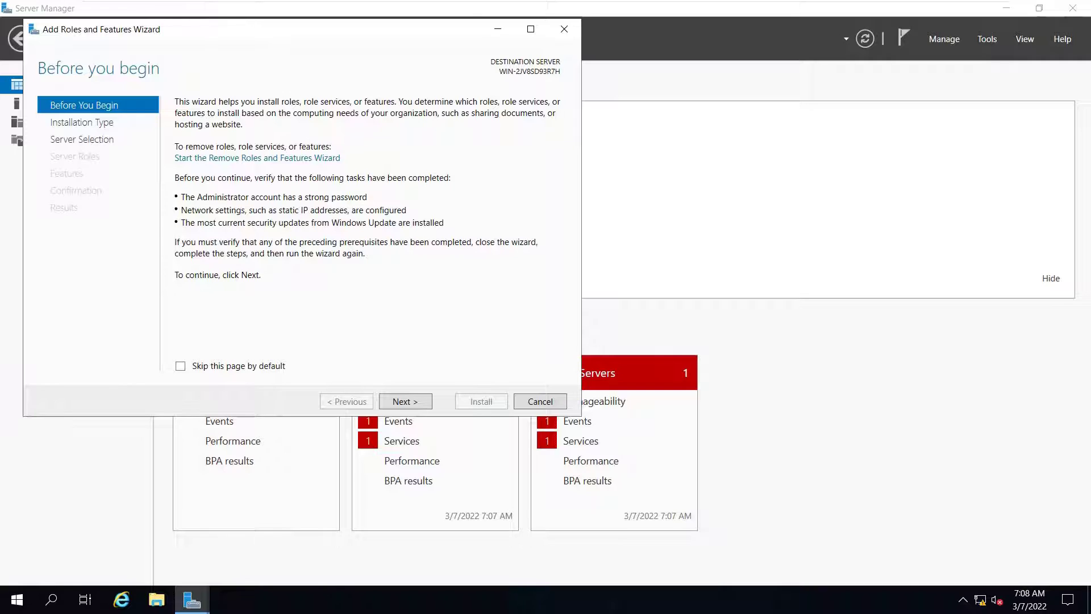
key(Return)
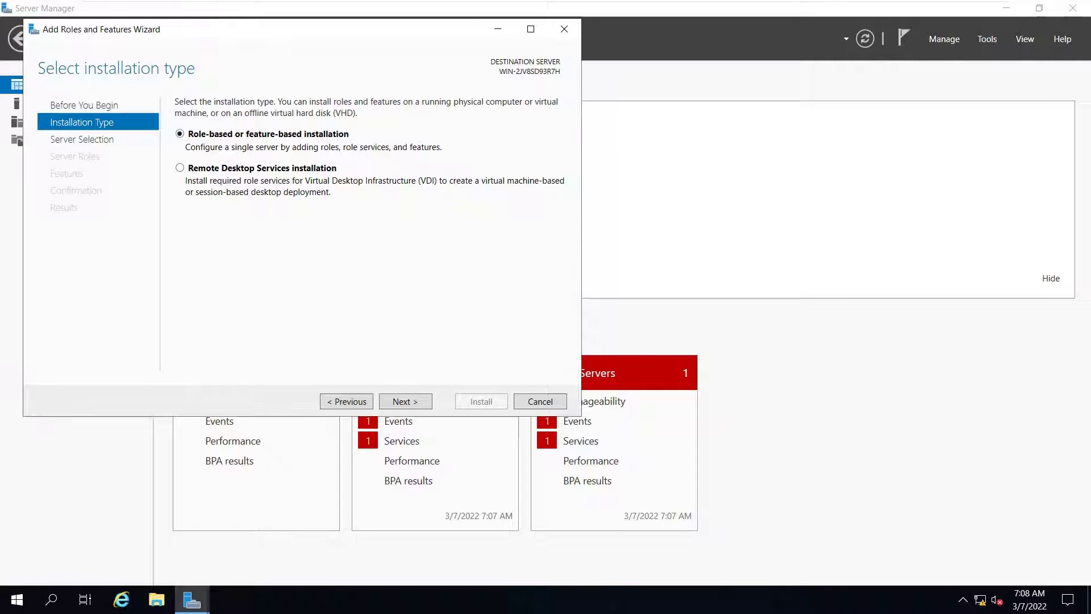
click(406, 401)
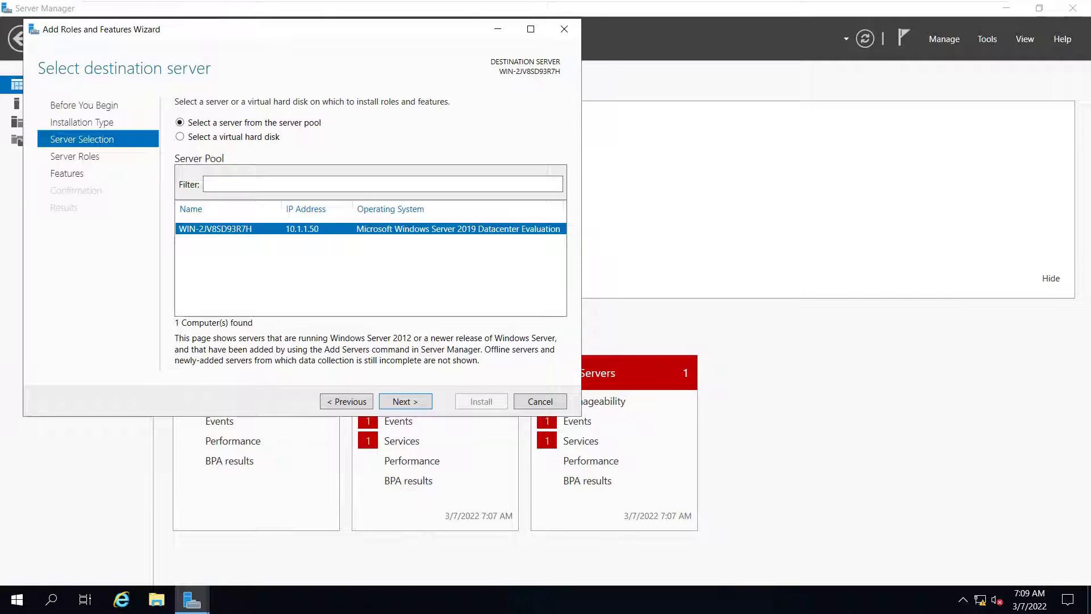
key(Return)
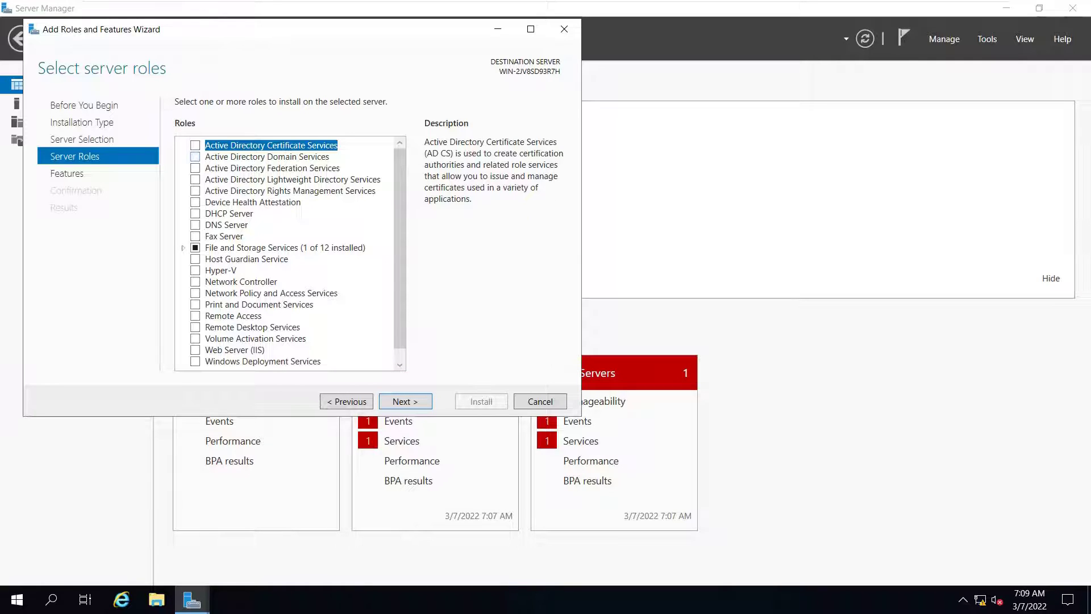
Select the Active Directory Domain Services role with its required management features, keep the default features, and start the installation.
click(195, 157)
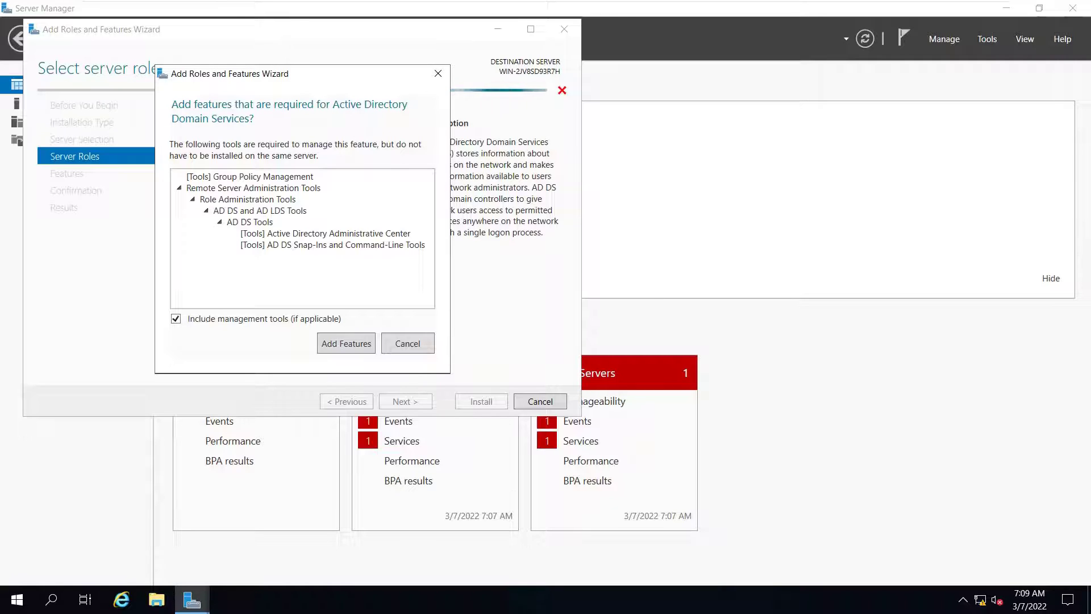
click(346, 343)
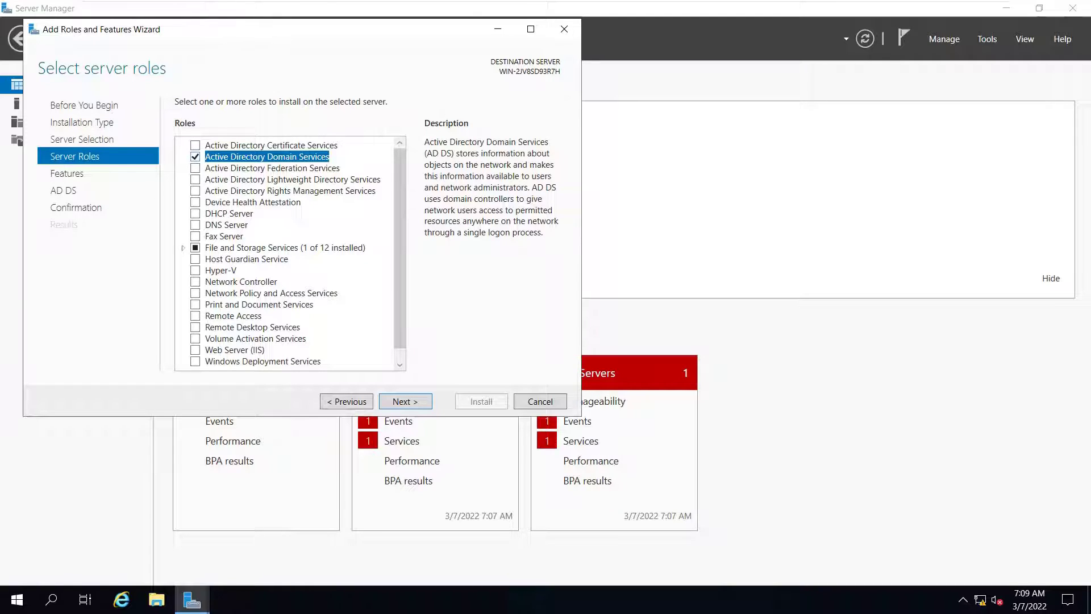
key(Return)
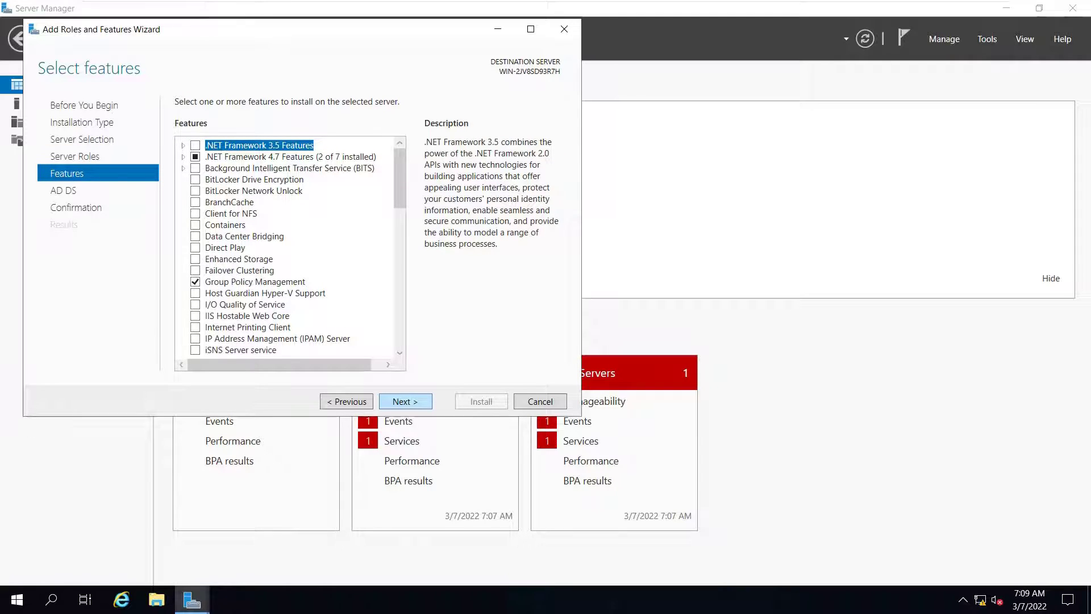
key(Return)
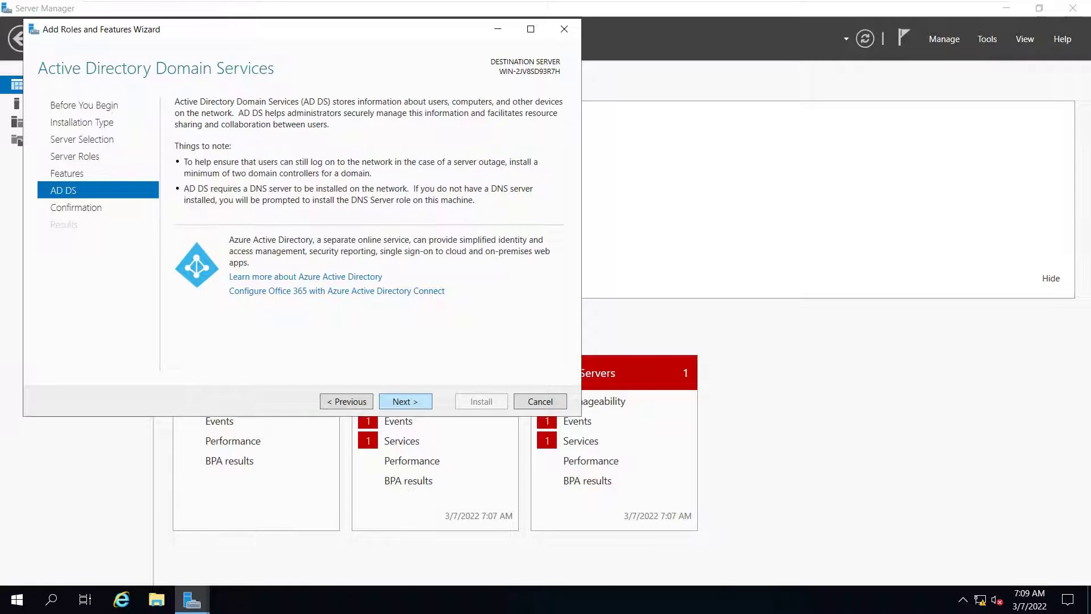
key(Return)
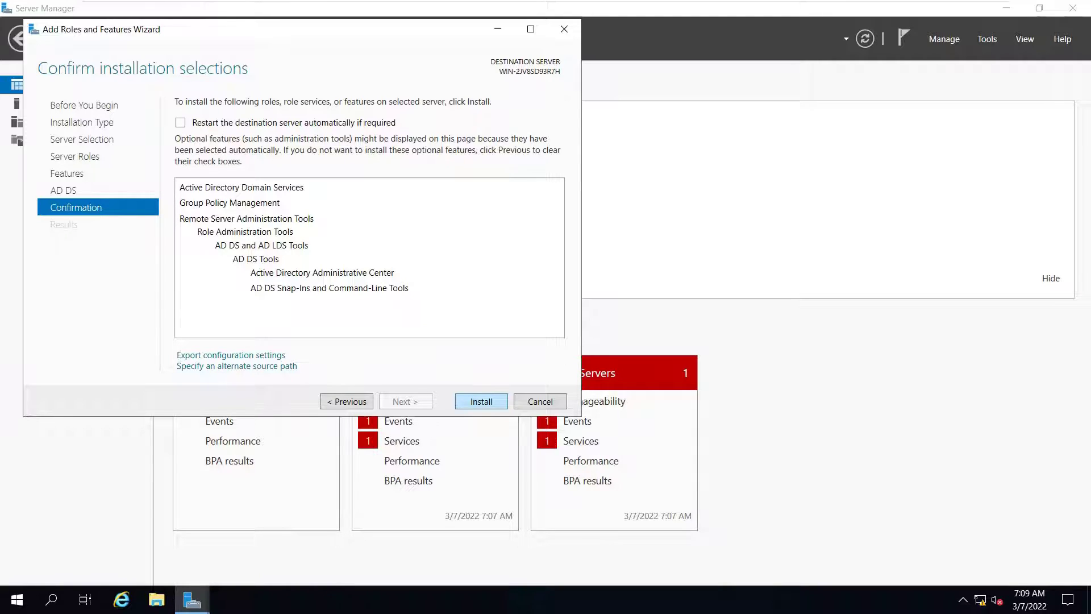
key(Return)
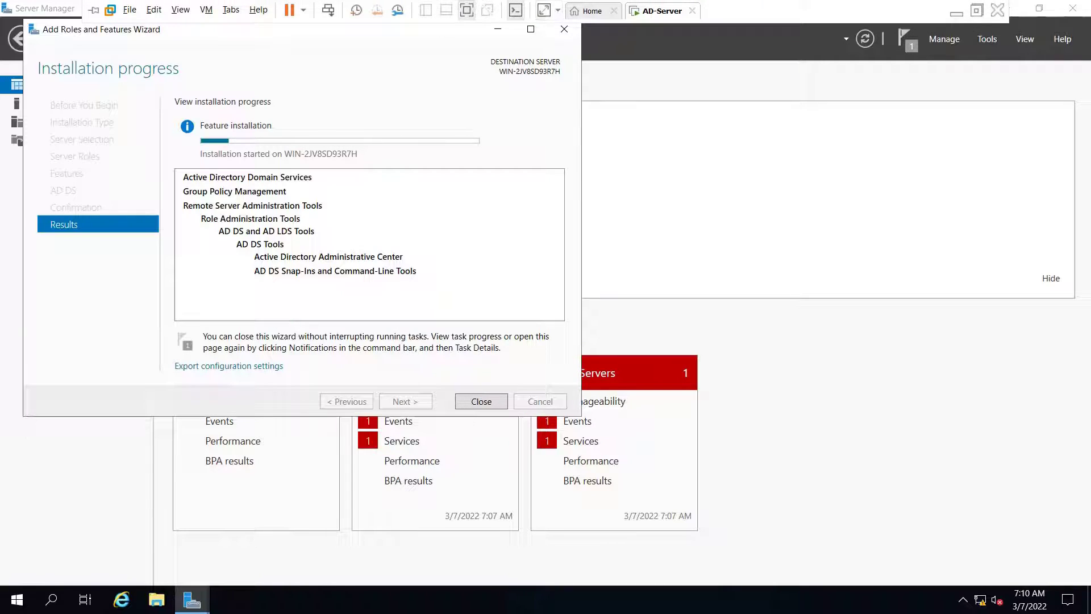
Close the Add Roles and Features Wizard once the installation has finished.
click(468, 10)
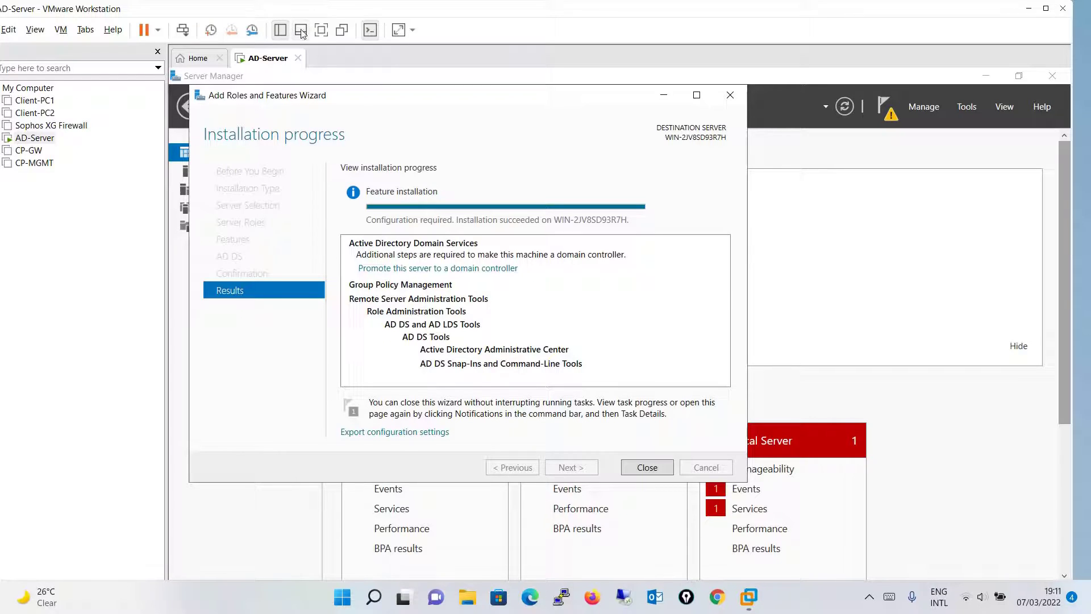
click(322, 31)
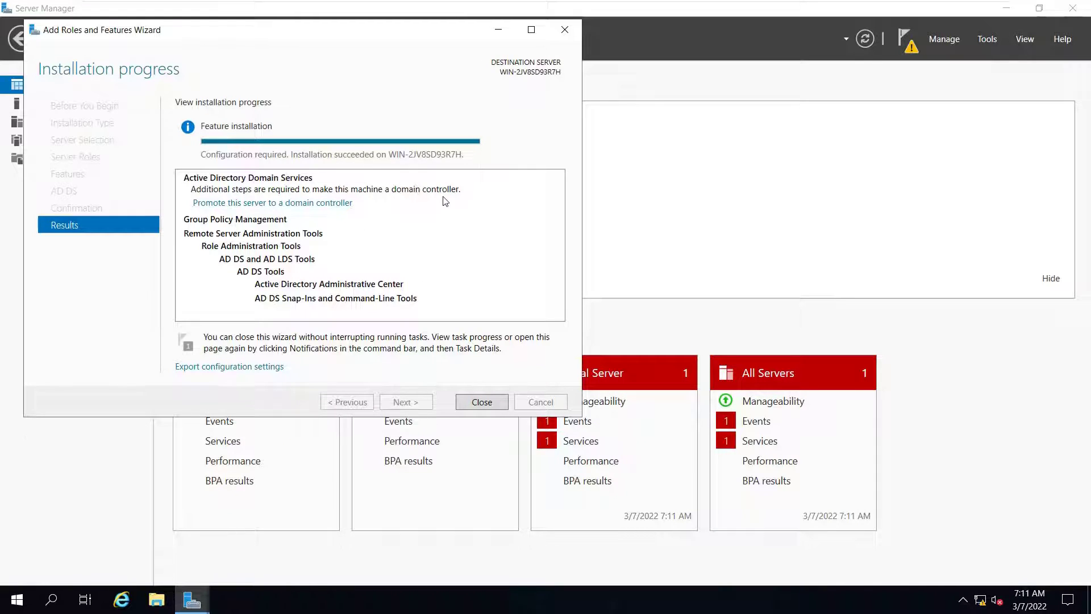
click(490, 403)
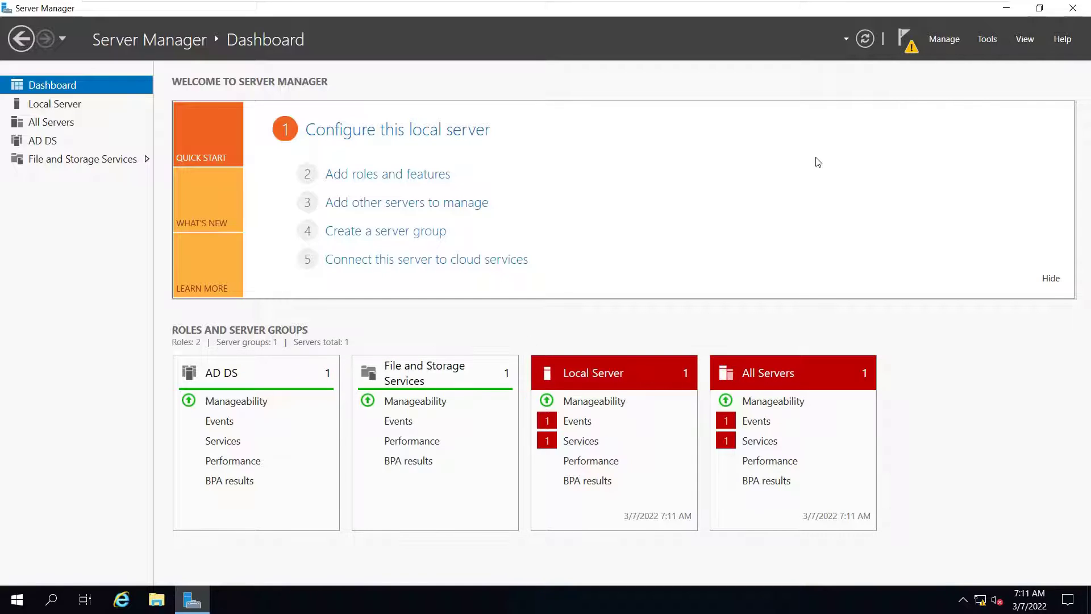
Start promoting the server to a domain controller, adding a new forest with root domain name noornetworks.com, and proceed to the domain controller options.
click(904, 41)
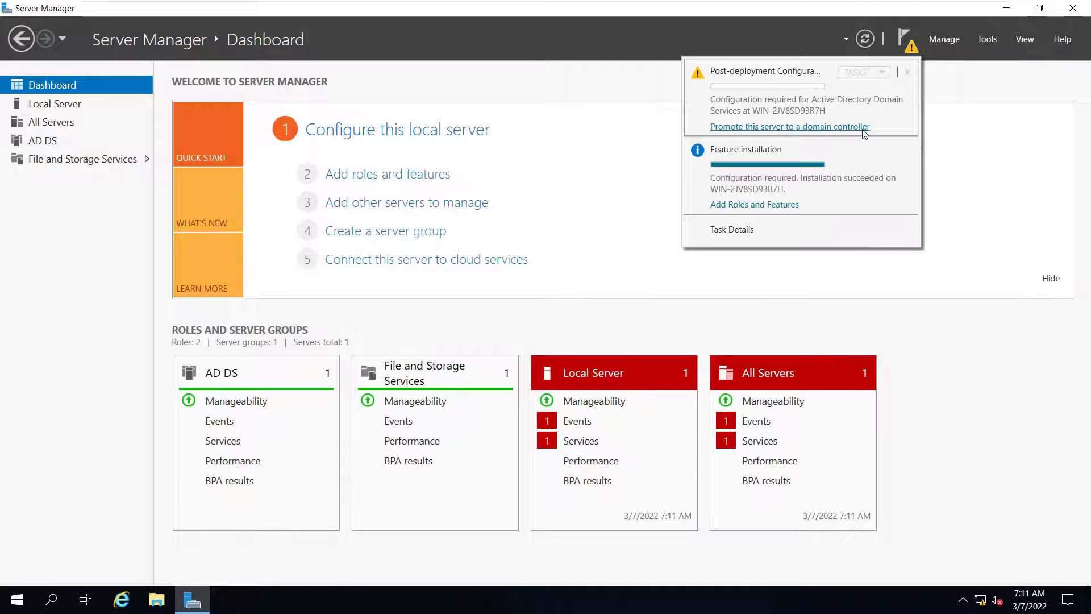
click(789, 129)
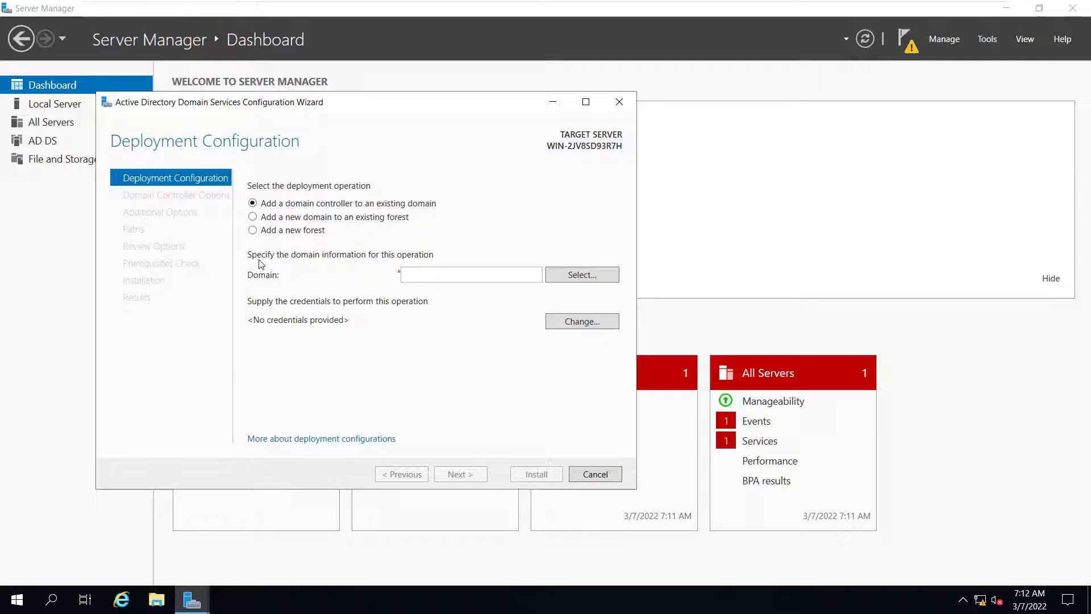
click(253, 231)
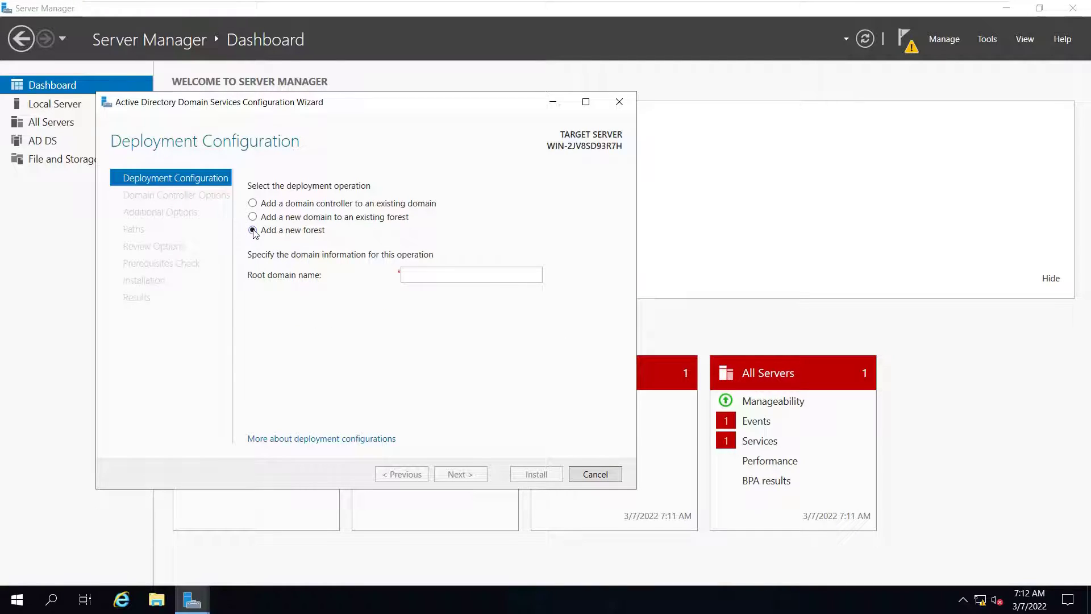
click(442, 279)
text(noo)
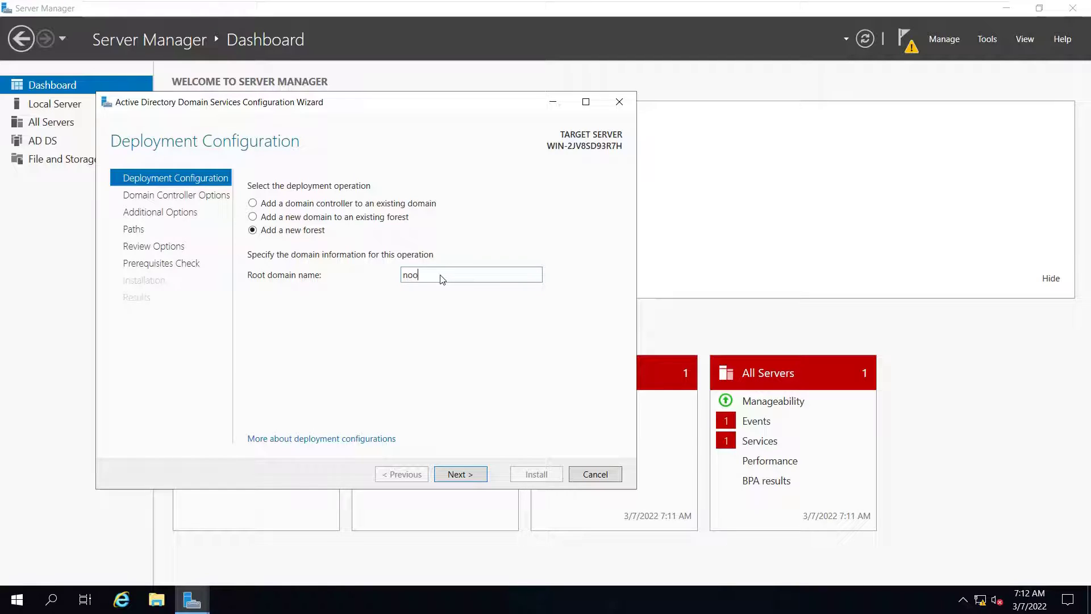
text(rnetworks.com)
click(472, 475)
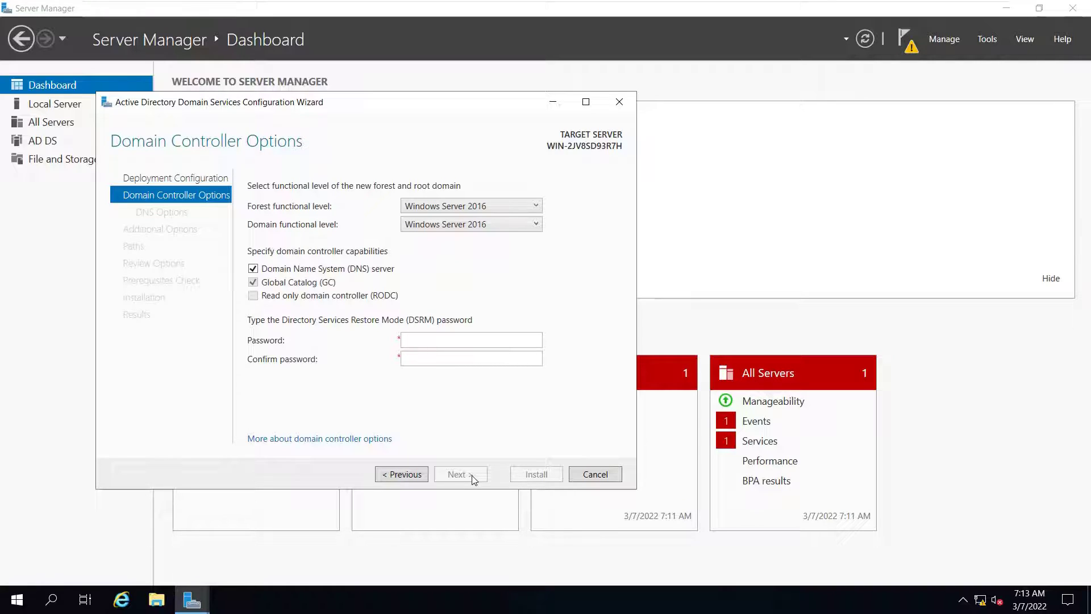
Set both the forest functional level and the domain functional level to Windows Server 2012 R2.
click(536, 209)
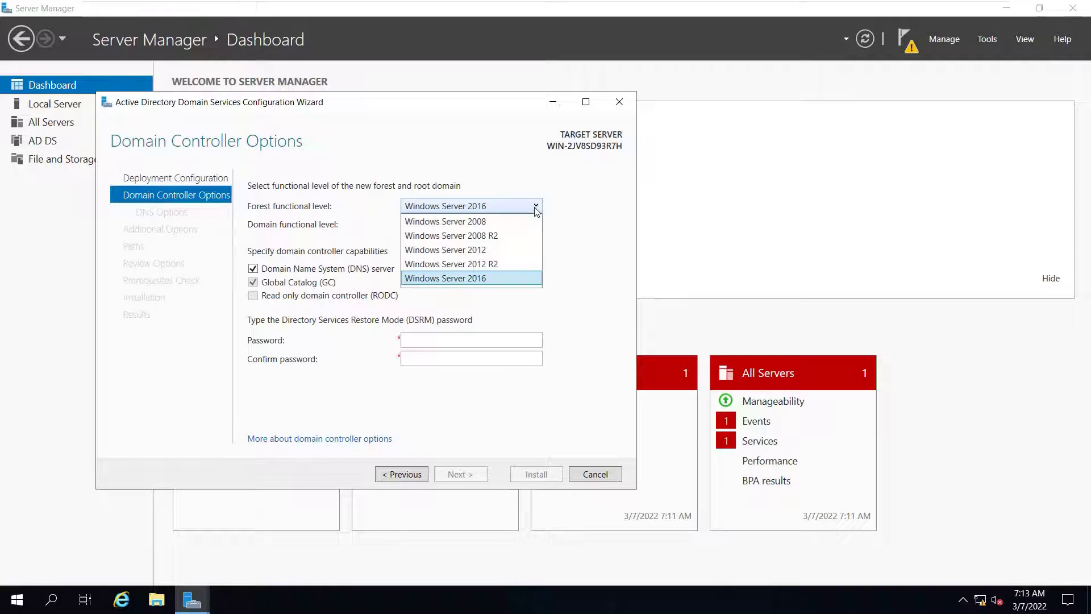
click(491, 265)
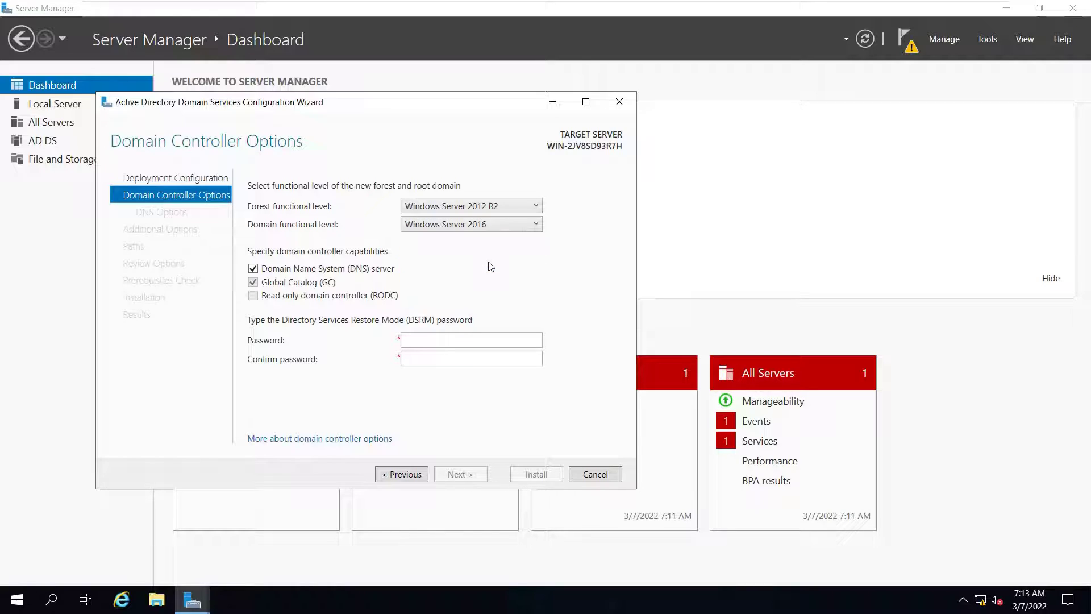
click(526, 228)
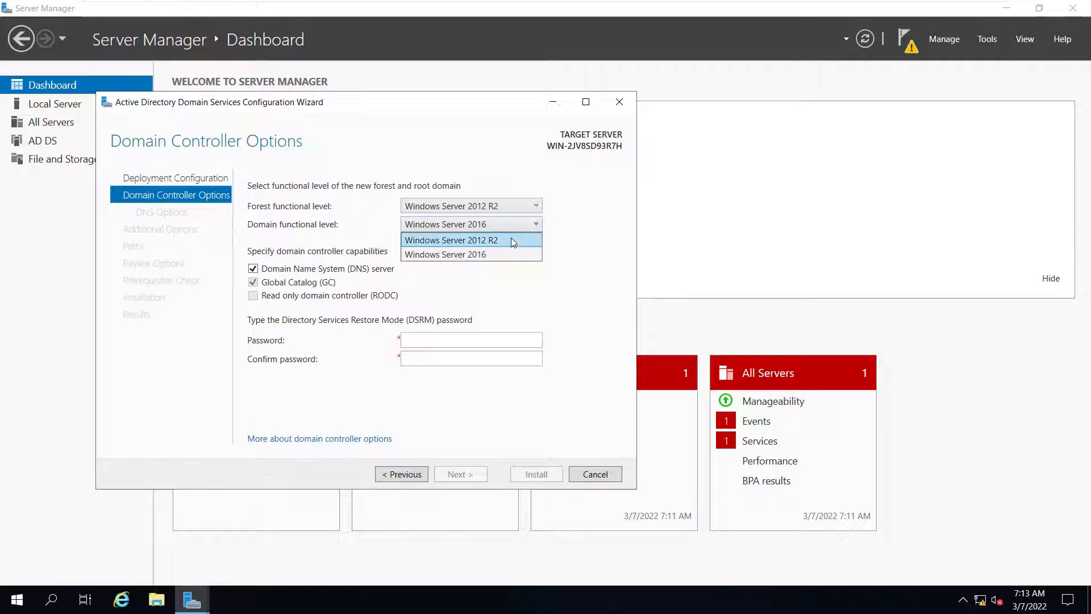
click(510, 239)
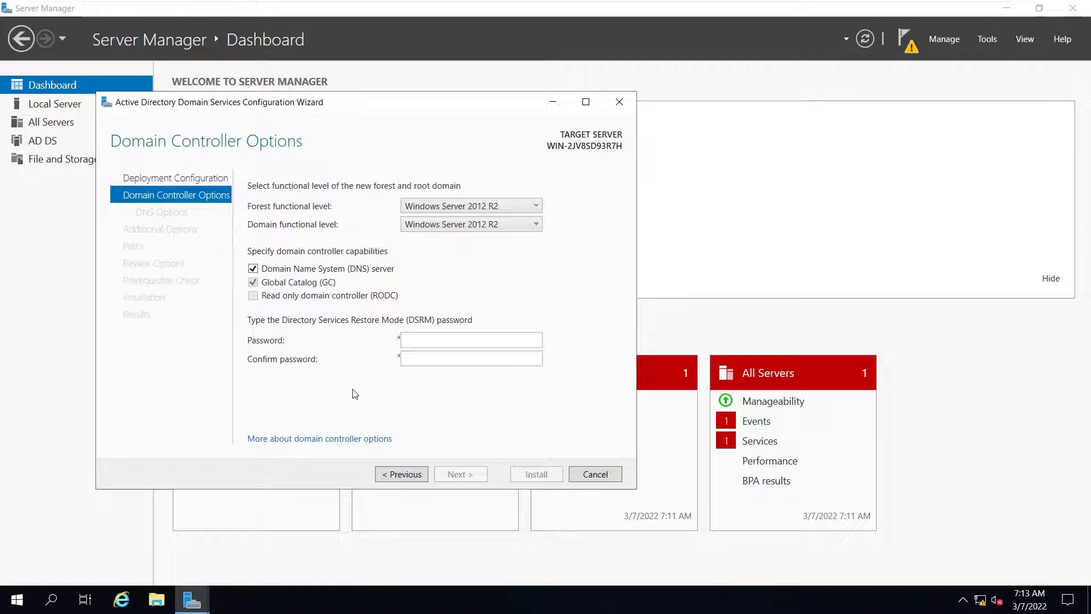
Enter and confirm the Directory Services Restore Mode (DSRM) password, and proceed to the DNS options.
click(430, 341)
text(**********)
key(Tab)
text(**********)
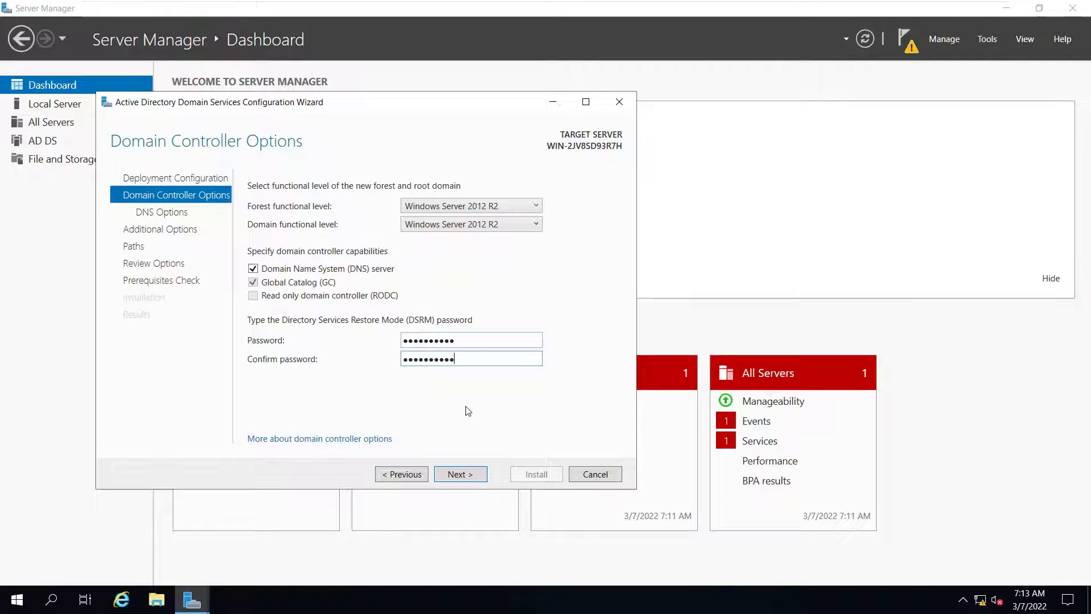
click(457, 475)
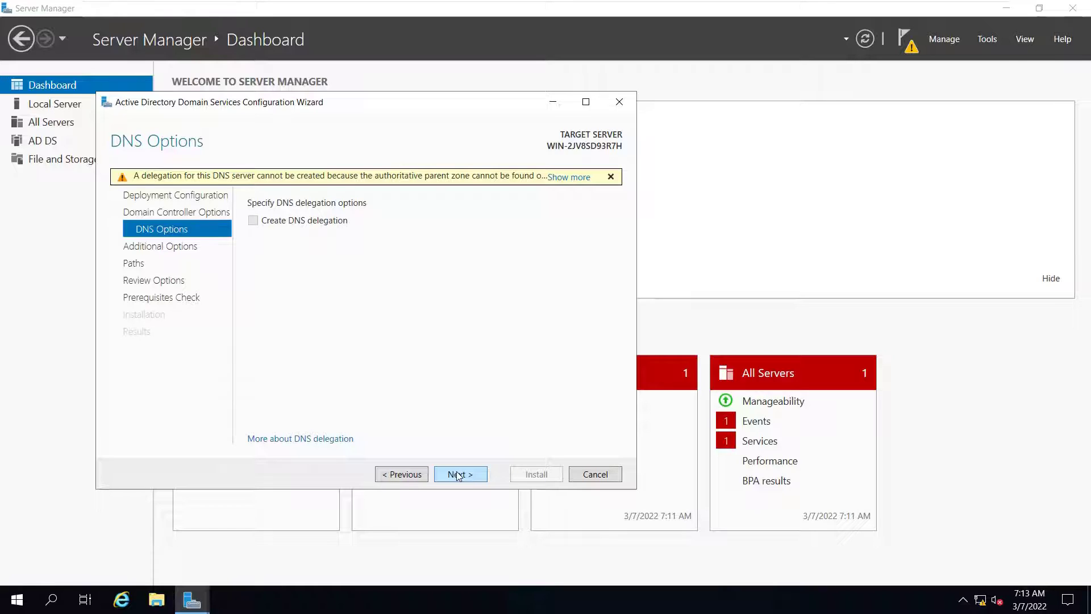
Accept the default DNS options, NetBIOS domain name and AD DS folder paths, and proceed to the review of the selections.
click(458, 474)
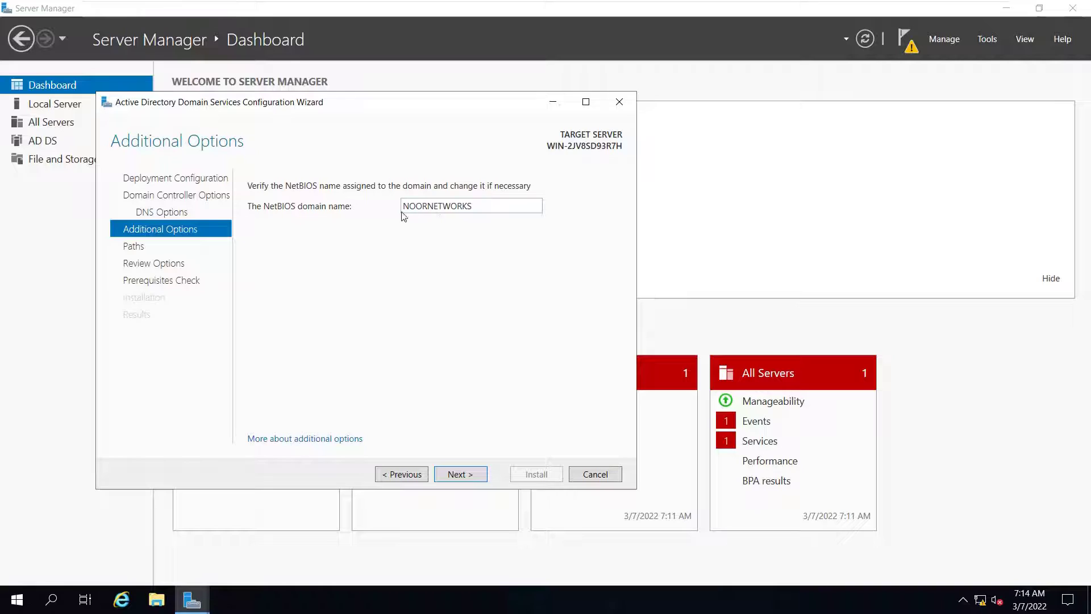
double_click(477, 210)
click(478, 211)
click(461, 474)
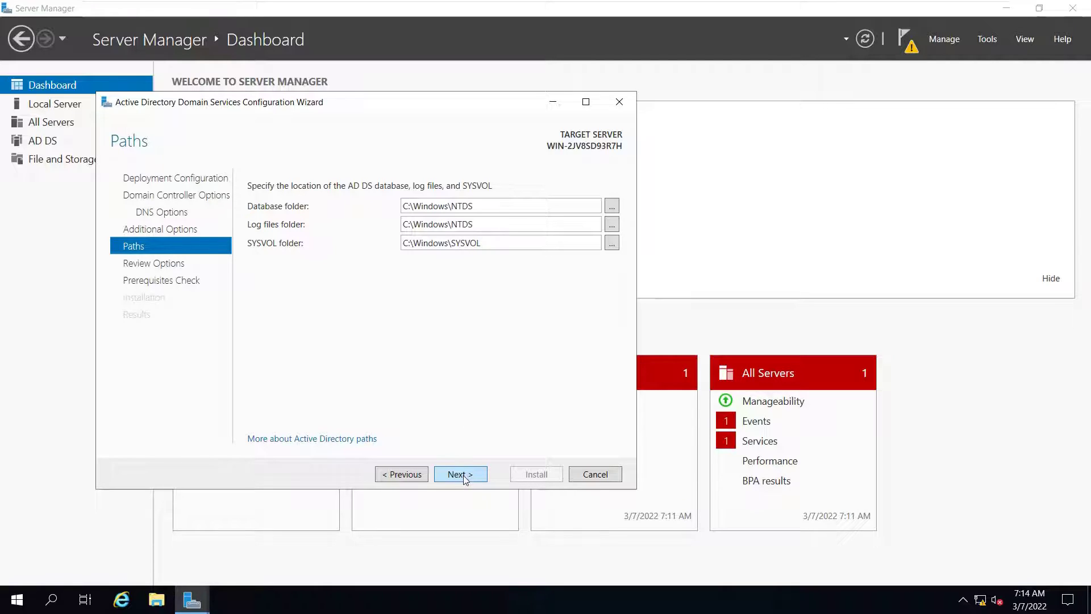
click(464, 479)
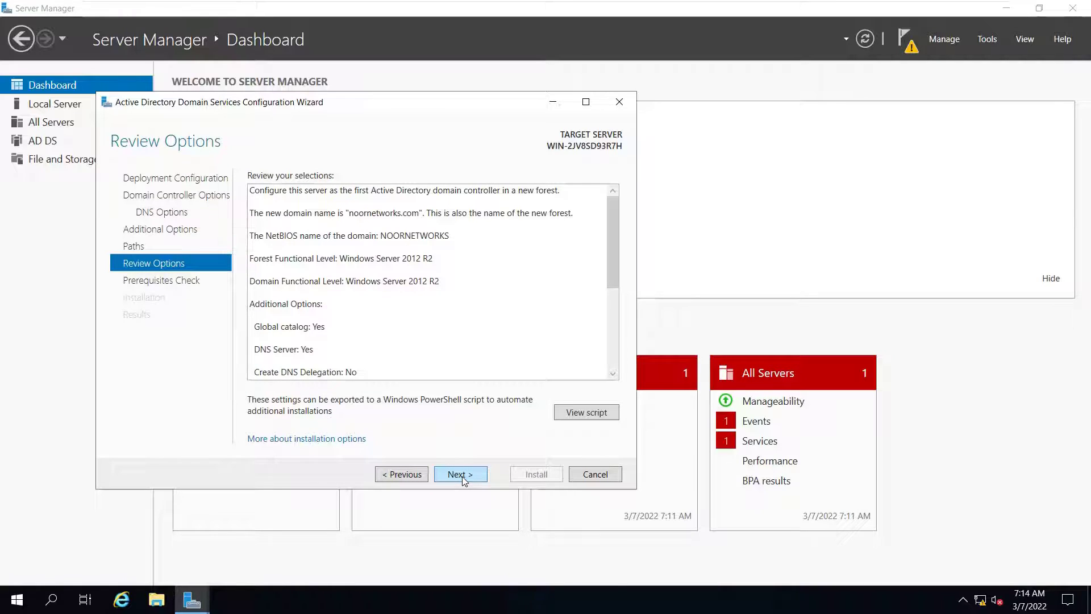
Review the selected options and save the generated AD DS deployment PowerShell script to the Desktop under its default file name.
drag(614, 257, 609, 339)
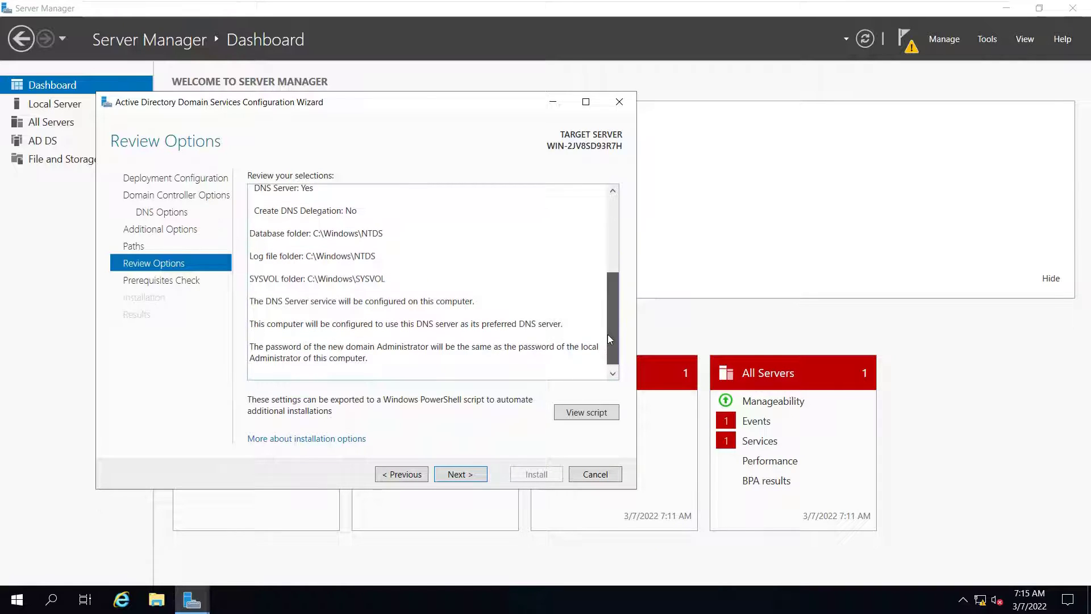
drag(608, 335, 605, 239)
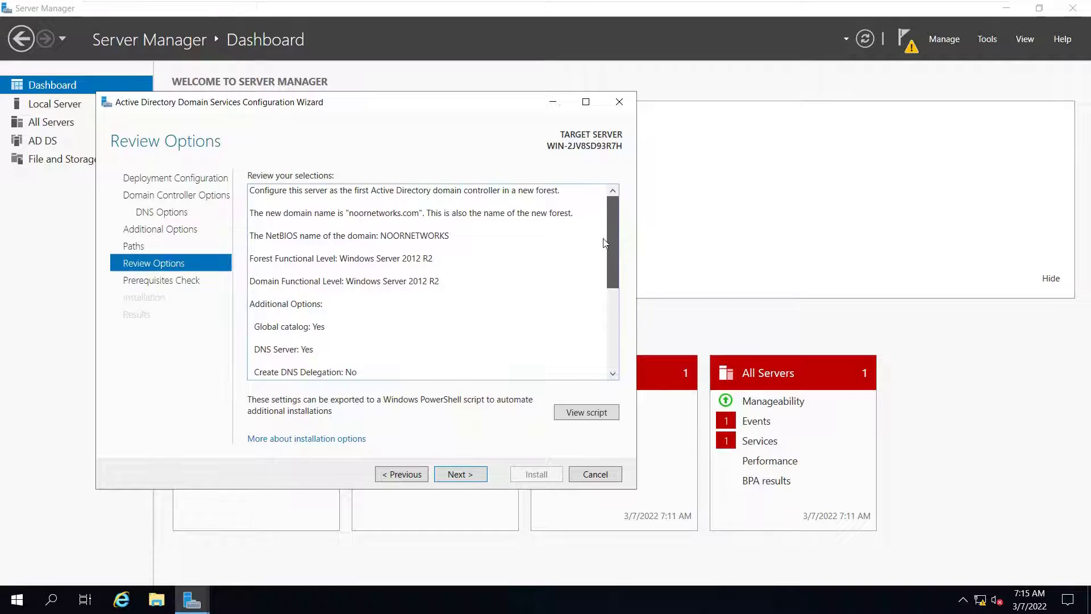
drag(606, 258, 607, 265)
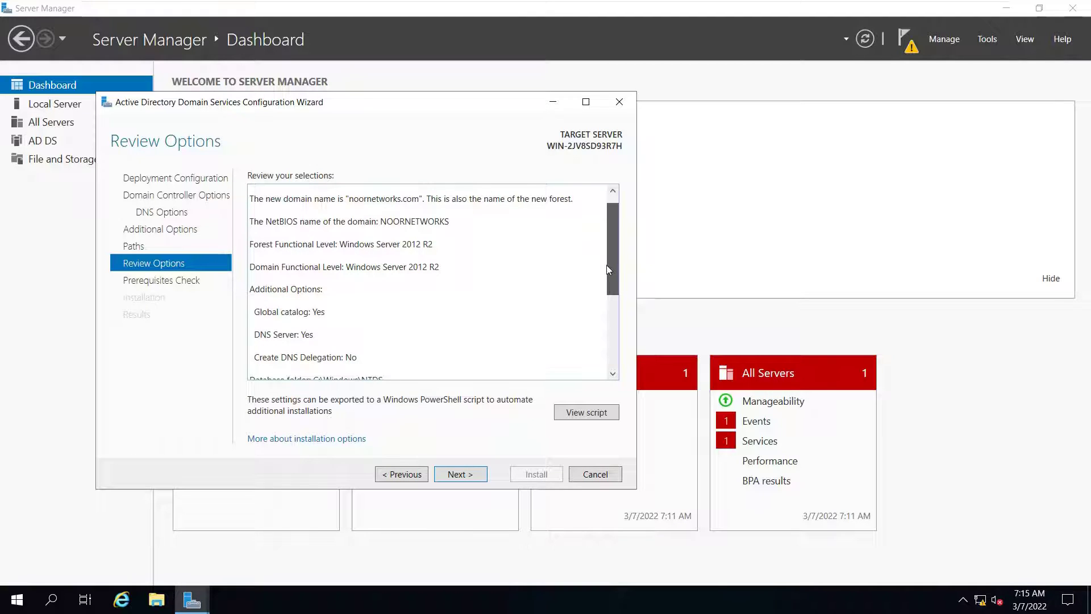
drag(606, 265, 591, 179)
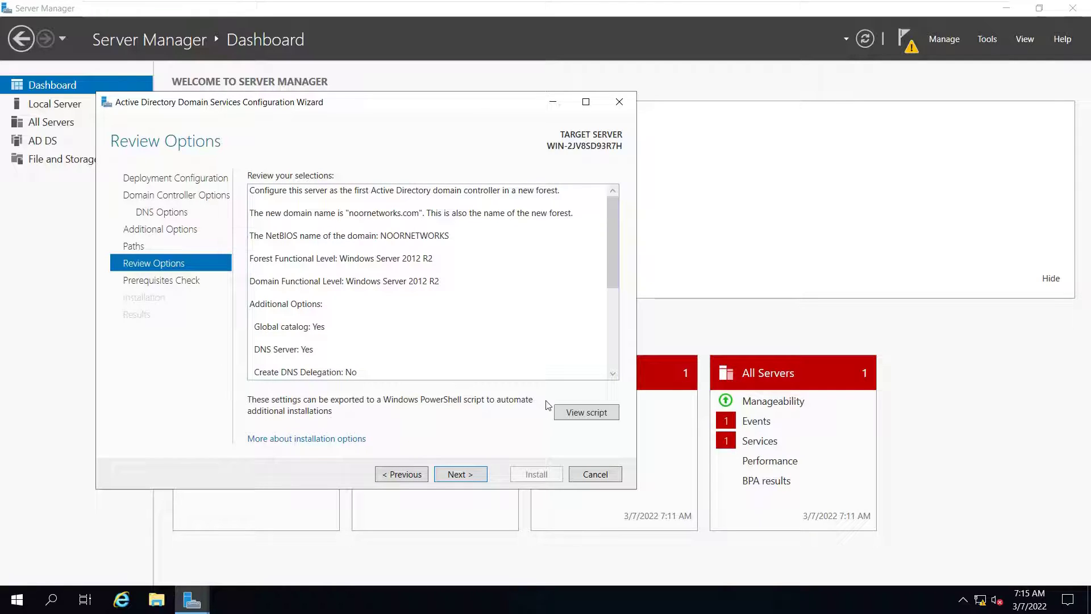
click(601, 416)
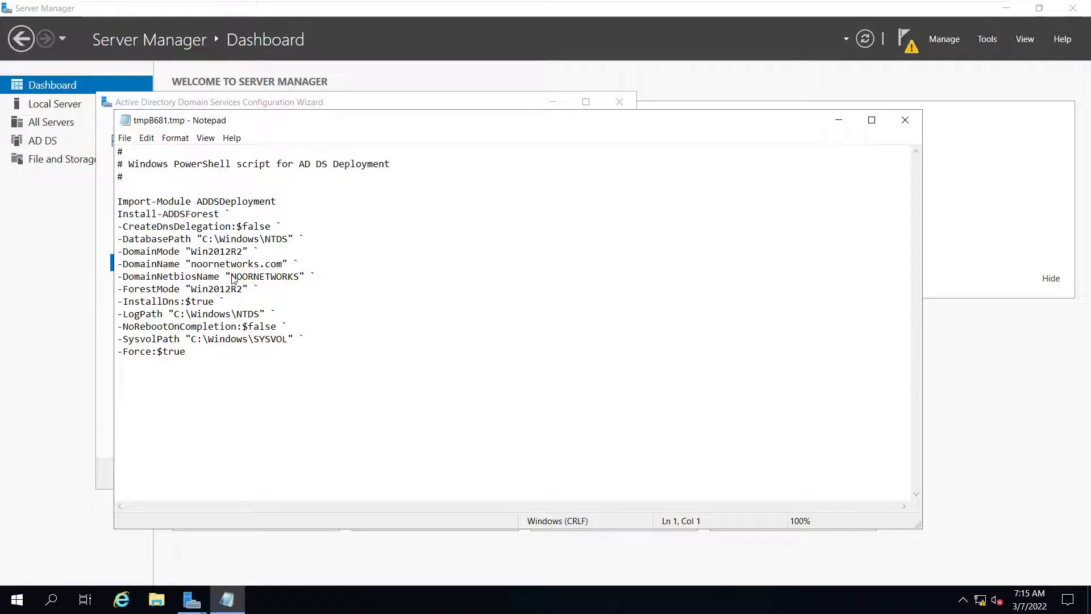
click(127, 138)
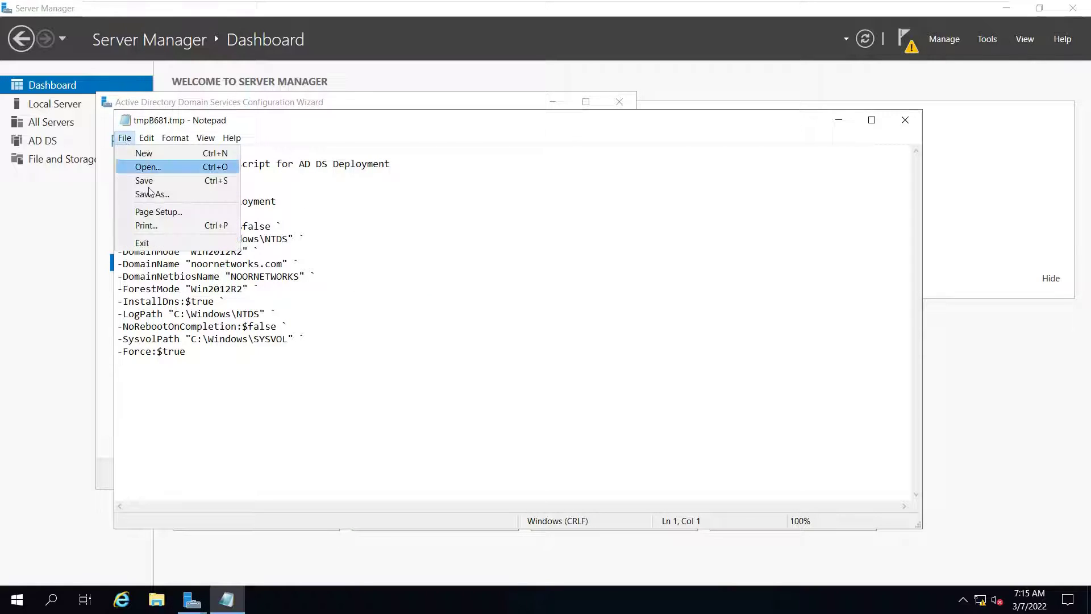
click(154, 199)
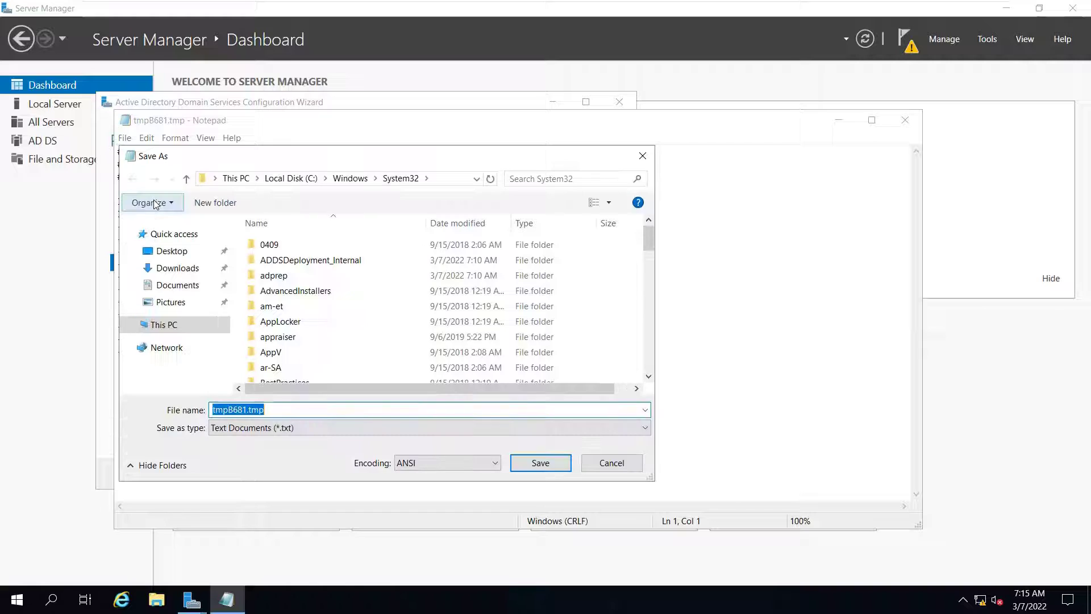
click(172, 249)
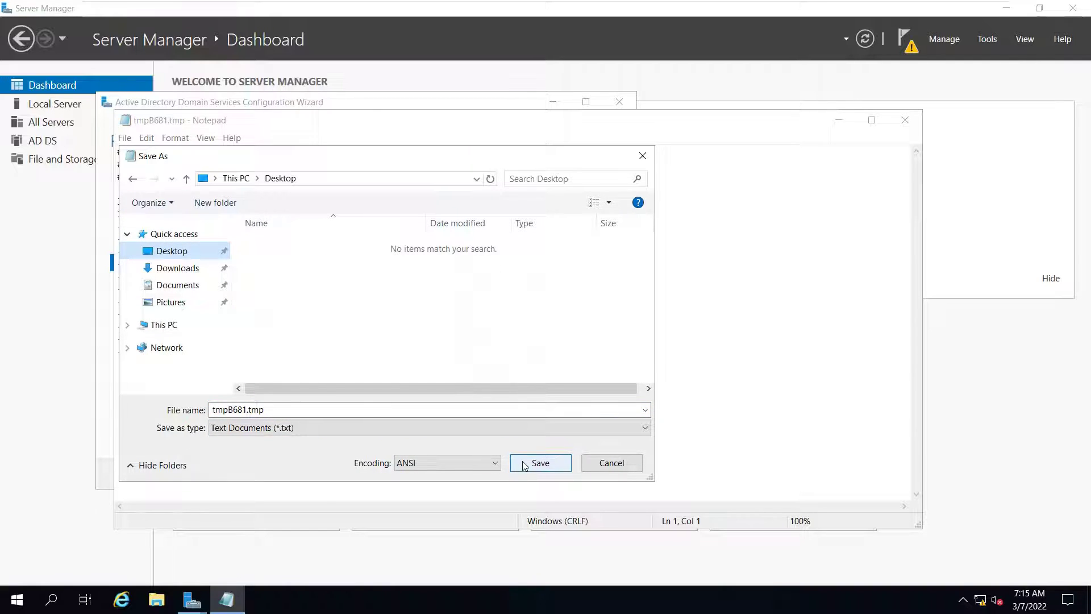
click(523, 464)
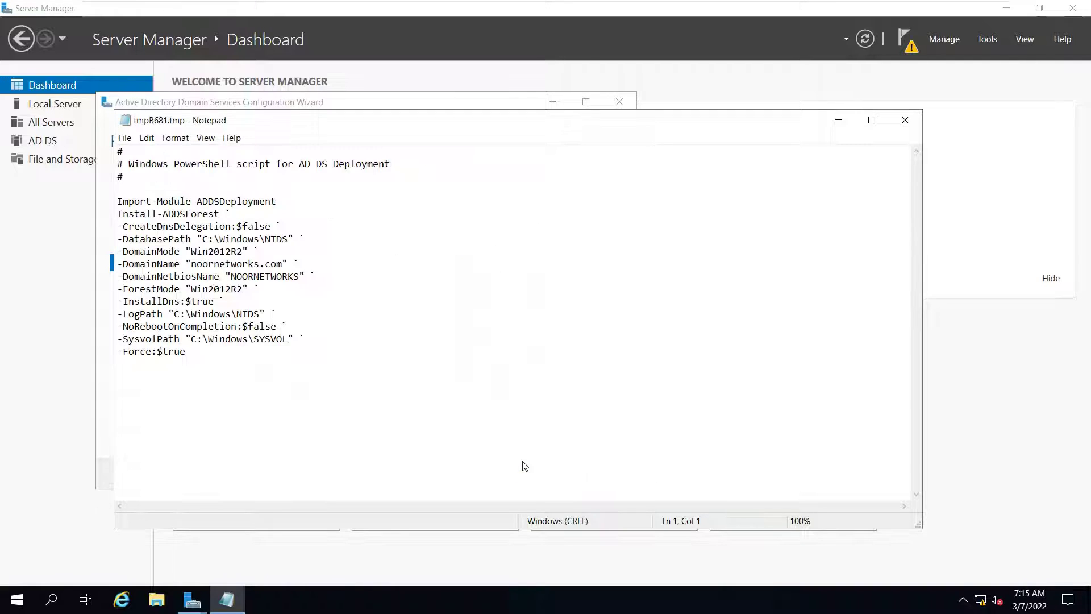
click(905, 120)
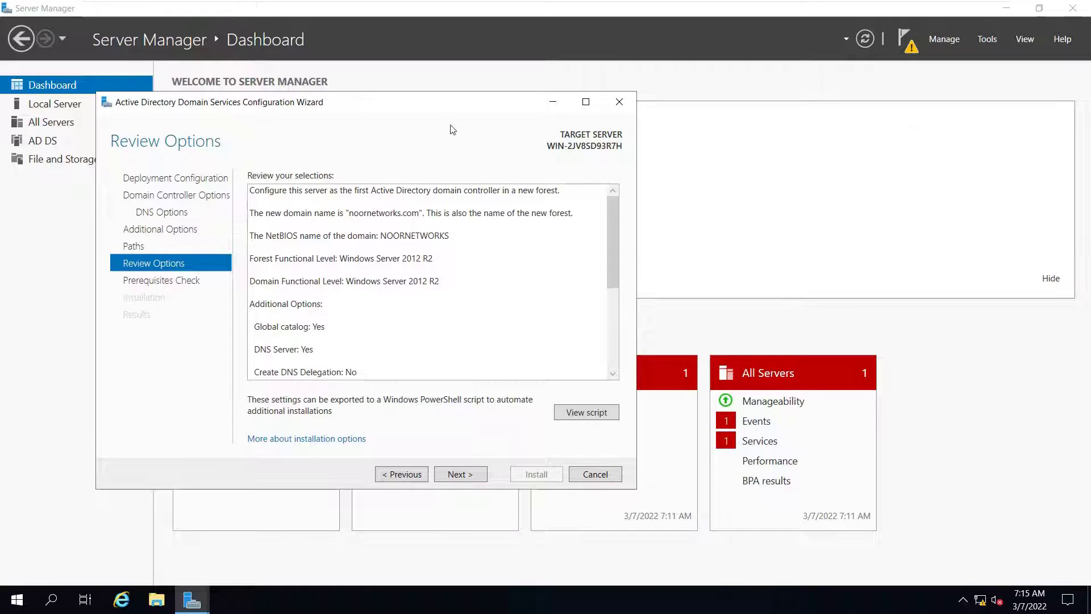
Run the prerequisites check and start the domain controller installation.
drag(614, 221, 583, 155)
click(460, 475)
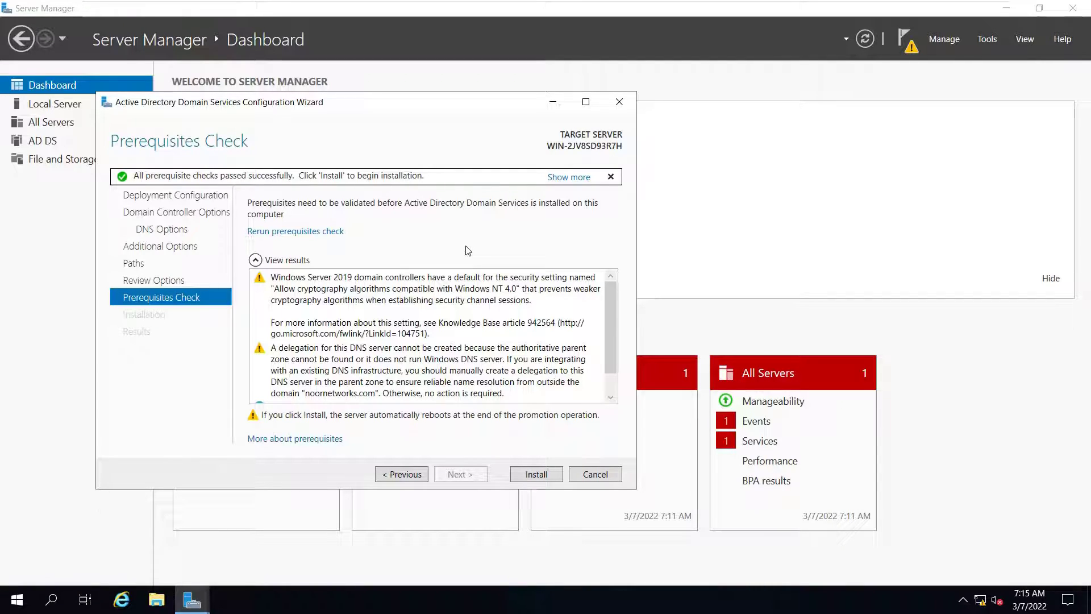
click(536, 475)
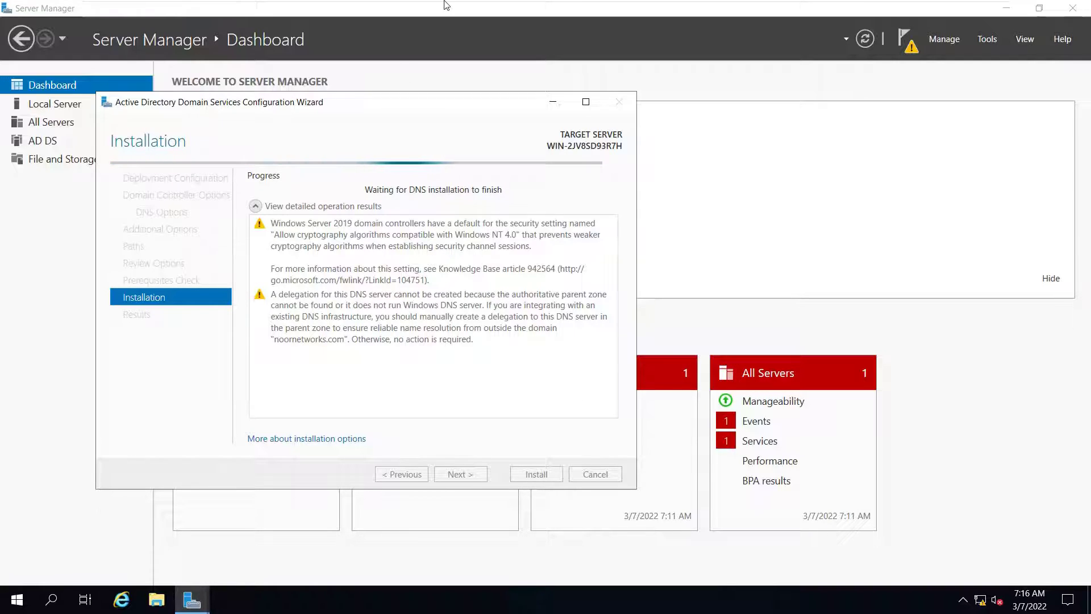
Dismiss the sign-out notice and close the Active Directory Domain Services Configuration Wizard so the server can restart.
click(466, 10)
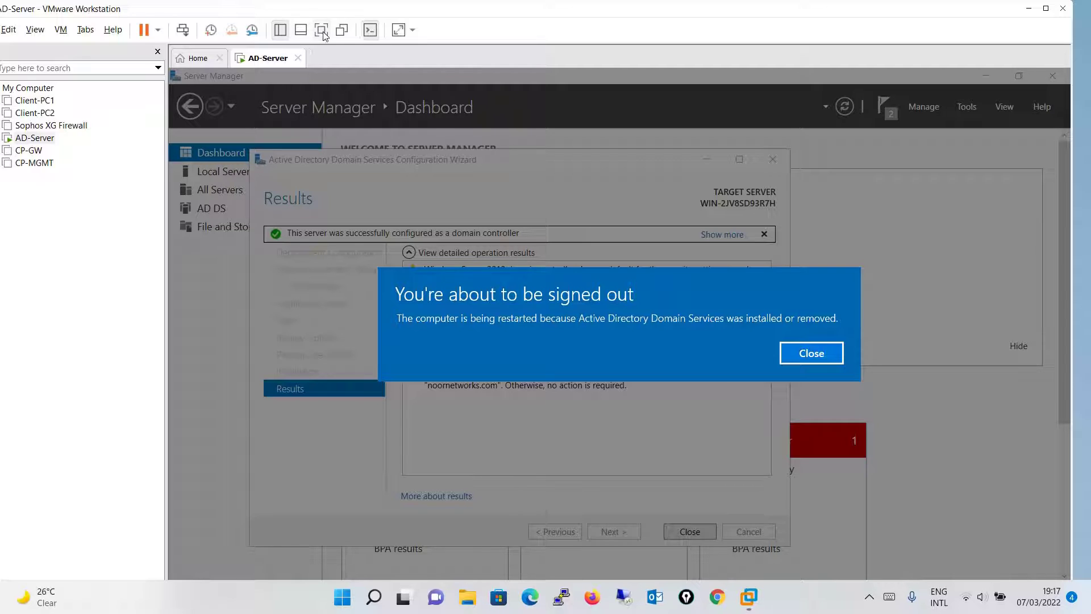
click(322, 30)
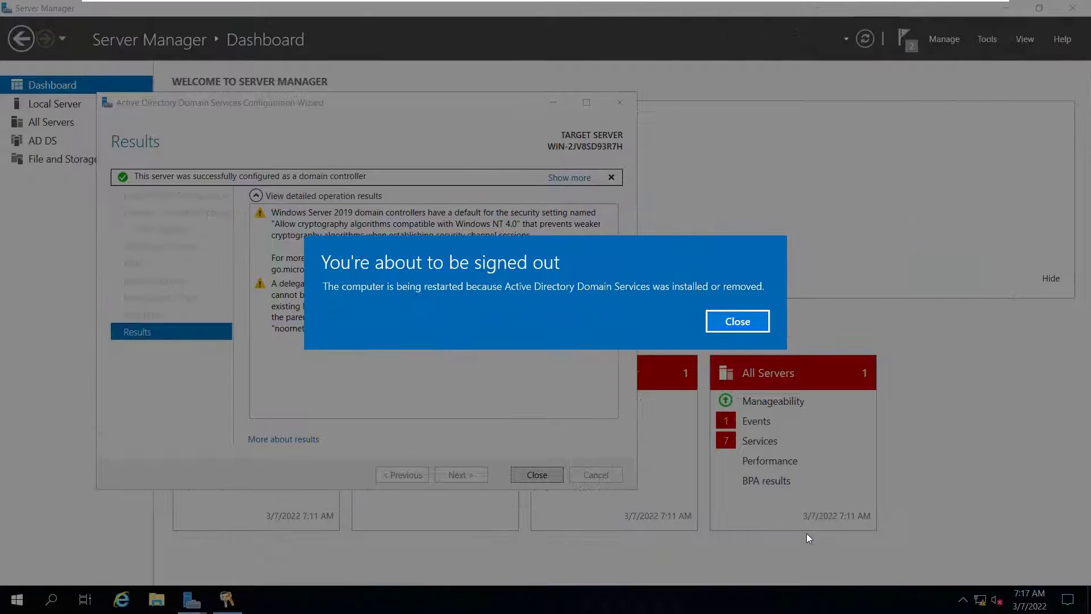
click(745, 322)
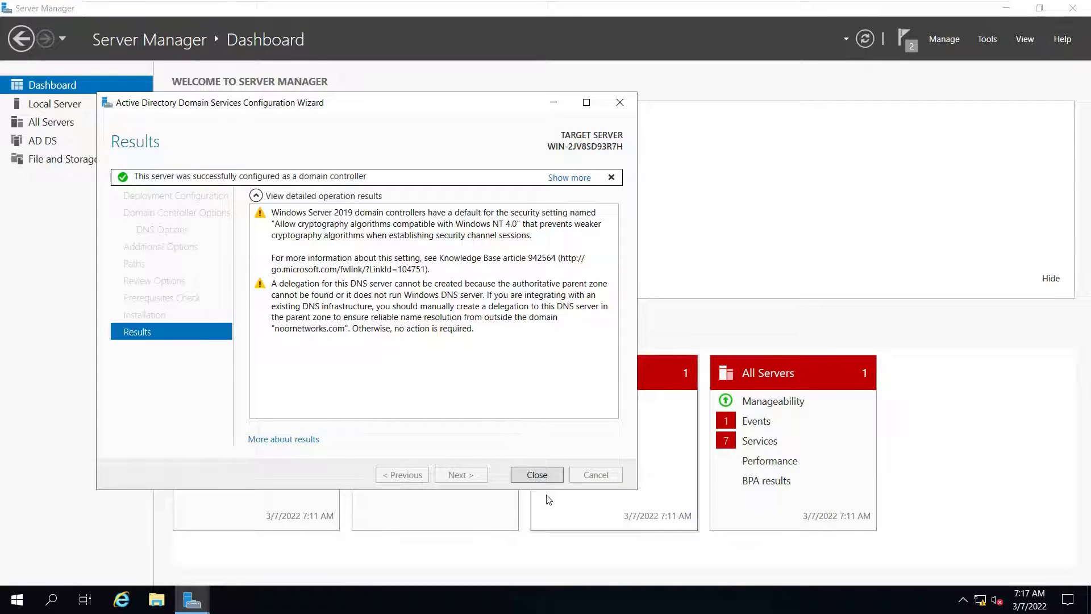
click(547, 476)
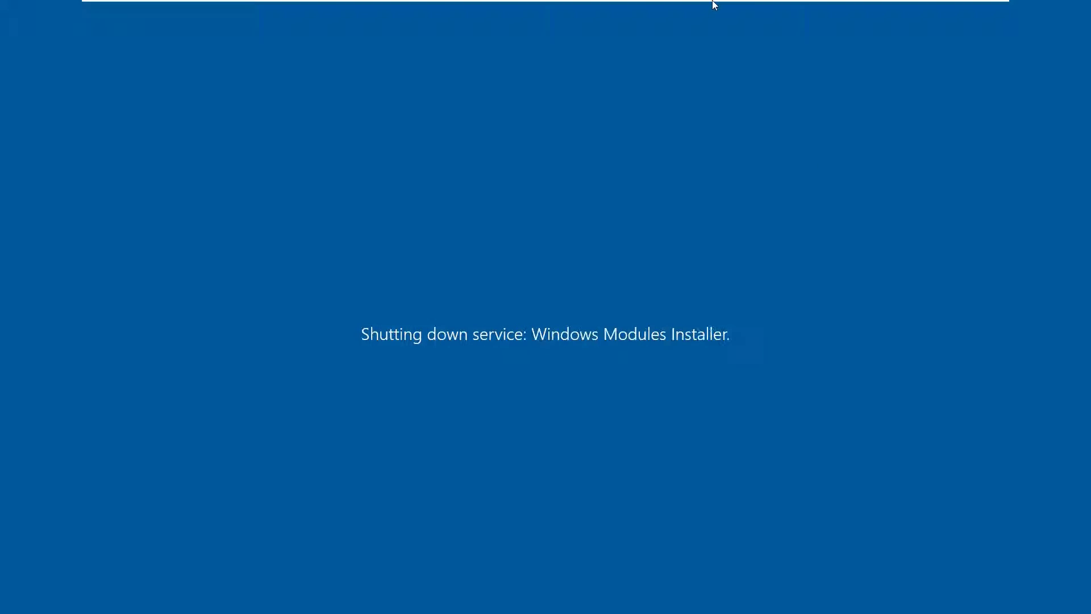
Unlock the restarted AD-Server virtual machine in full screen and sign in as NOORNETWORKS\Administrator with the account password.
mouse_move(715, 5)
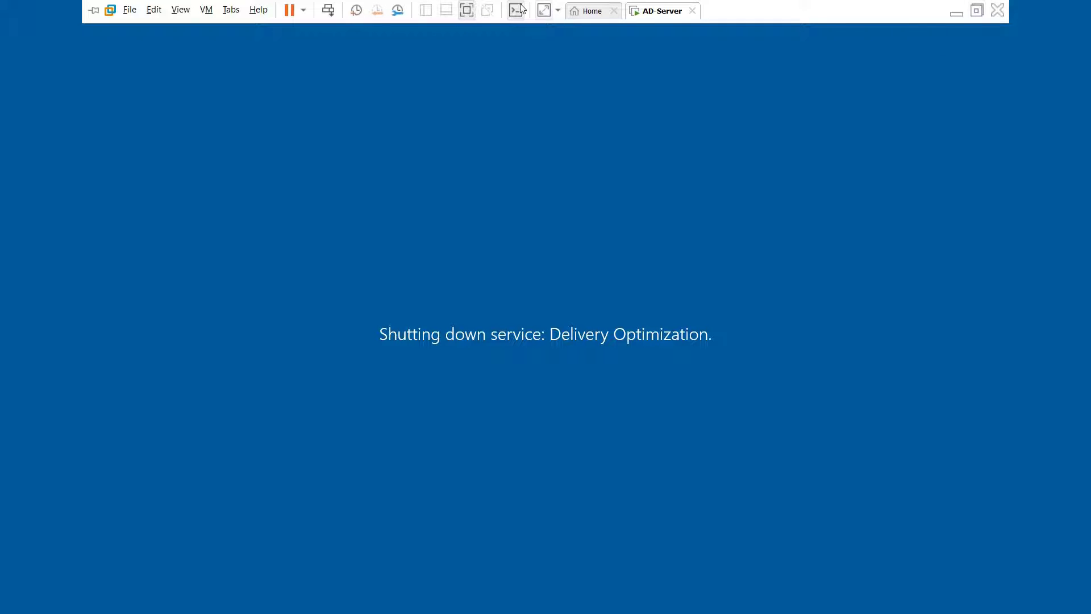
click(467, 11)
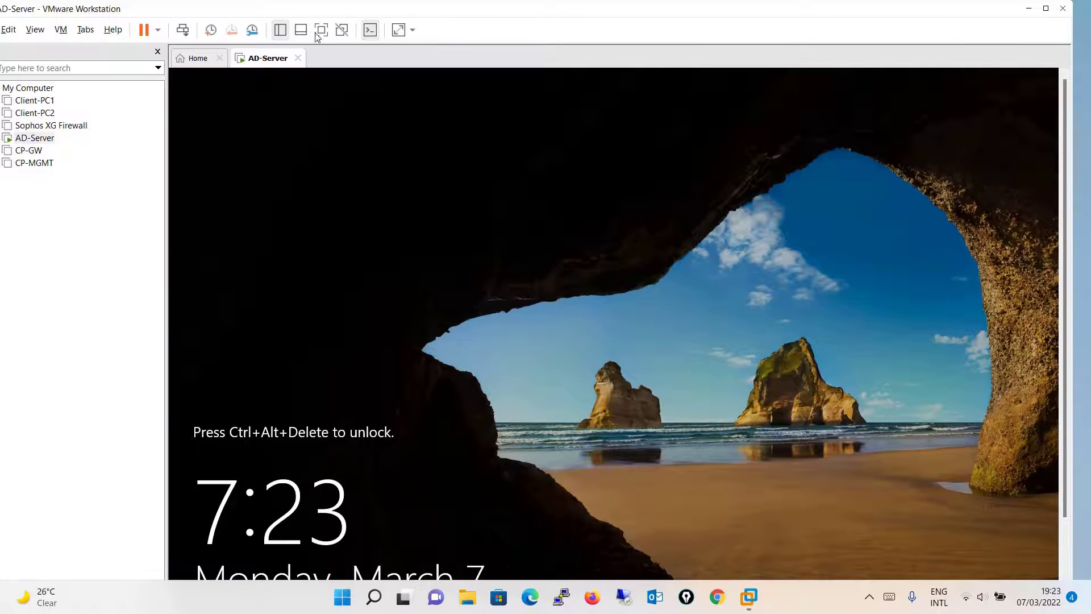
click(321, 29)
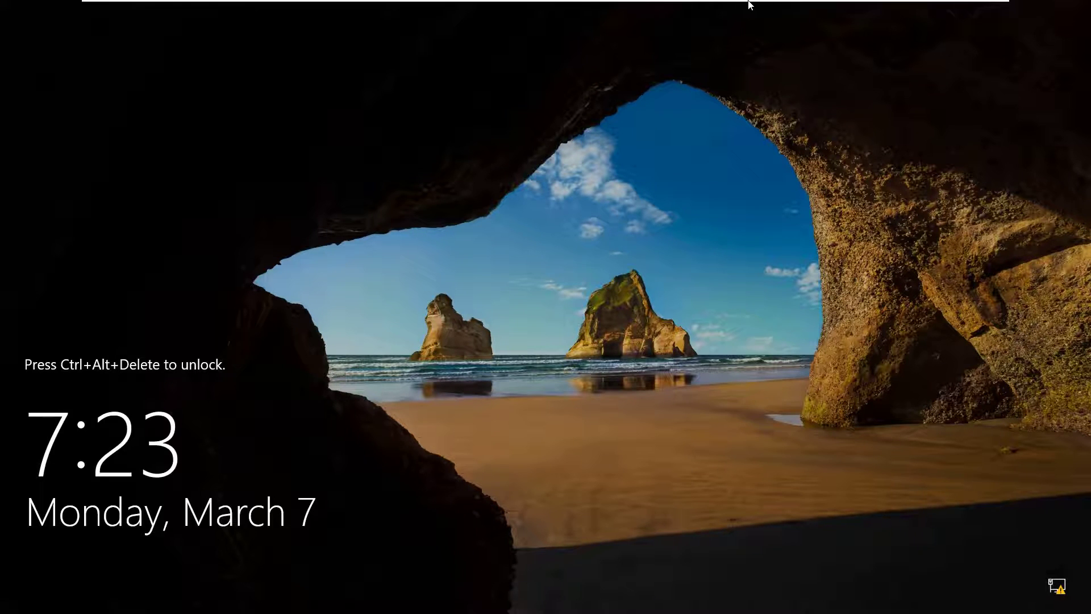
mouse_move(748, 4)
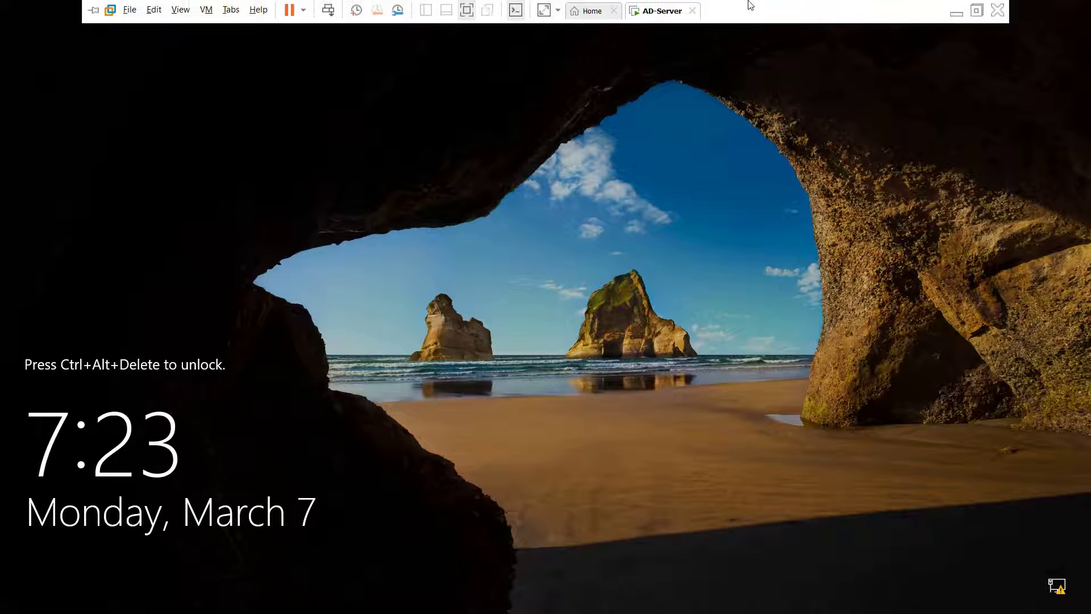
right_click(656, 16)
click(681, 98)
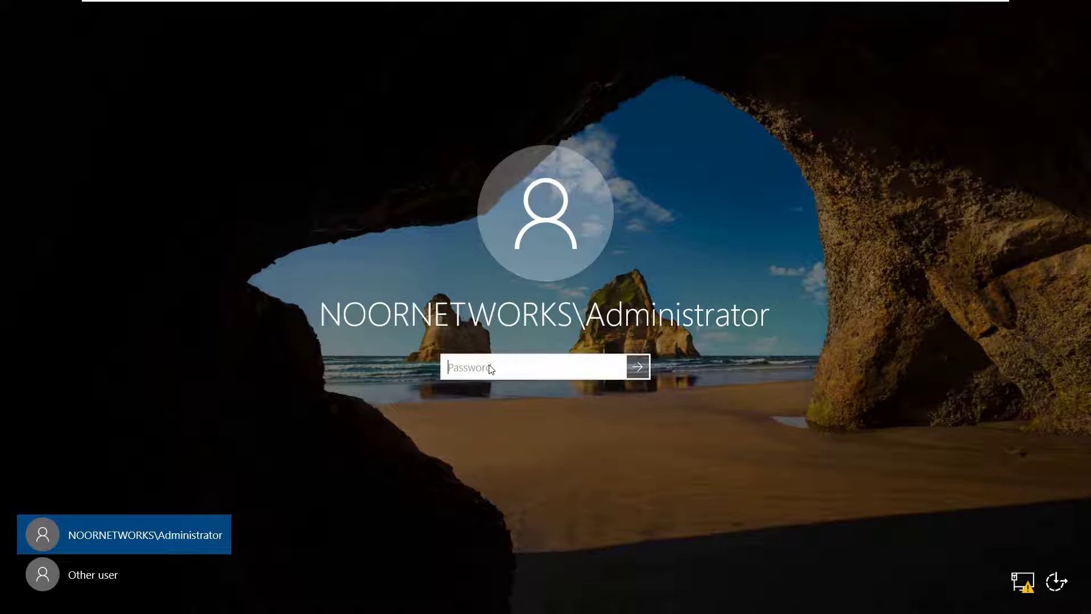
text(**********)
key(Return)
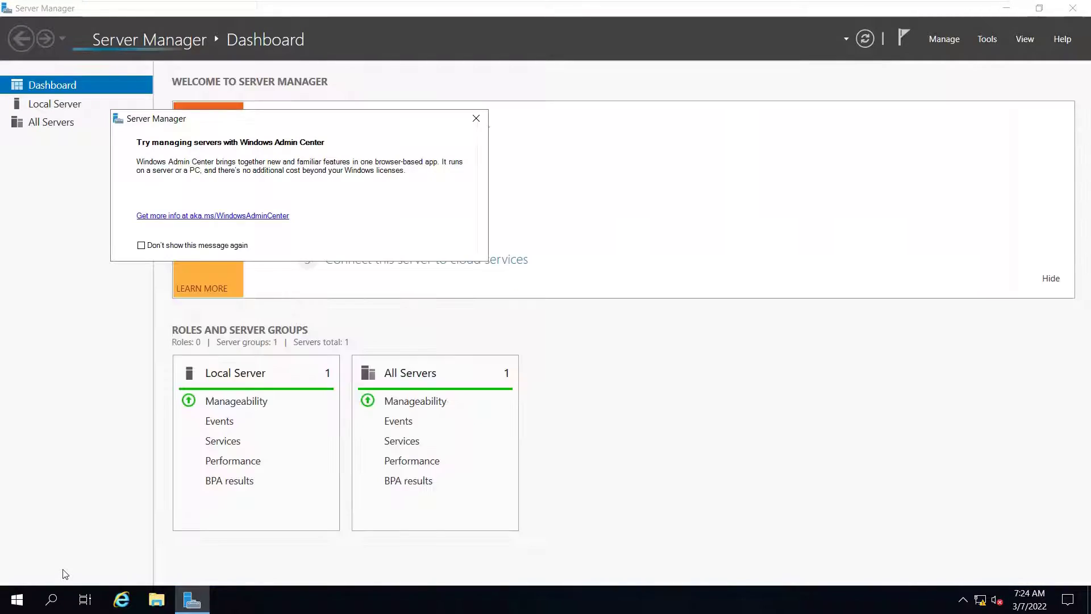
Dismiss the Windows Admin Center message, open Active Directory Users and Computers, and expand the noornetworks.com domain.
click(477, 120)
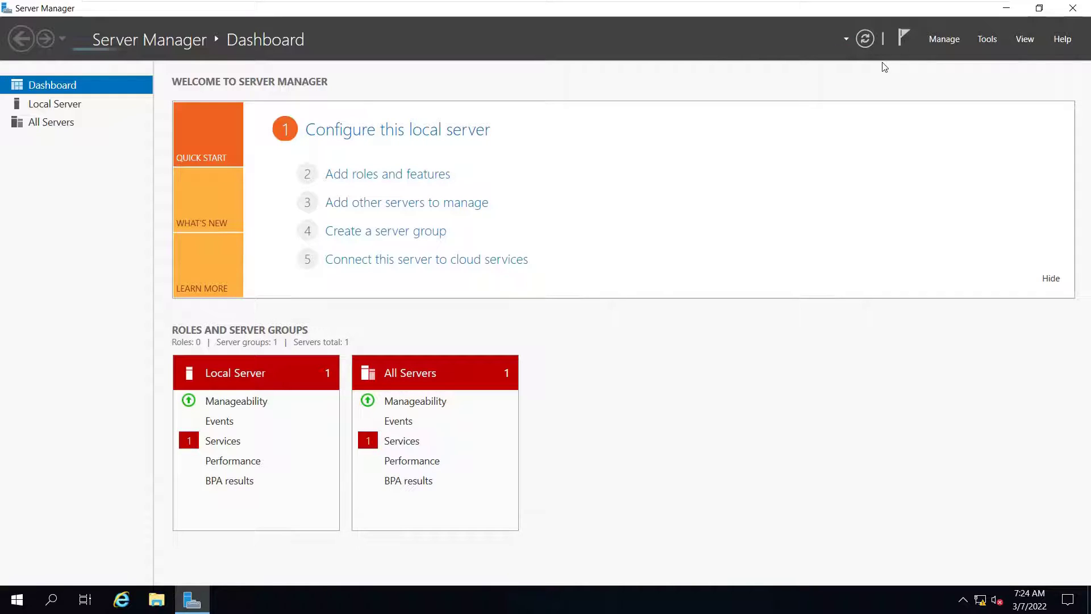
click(989, 39)
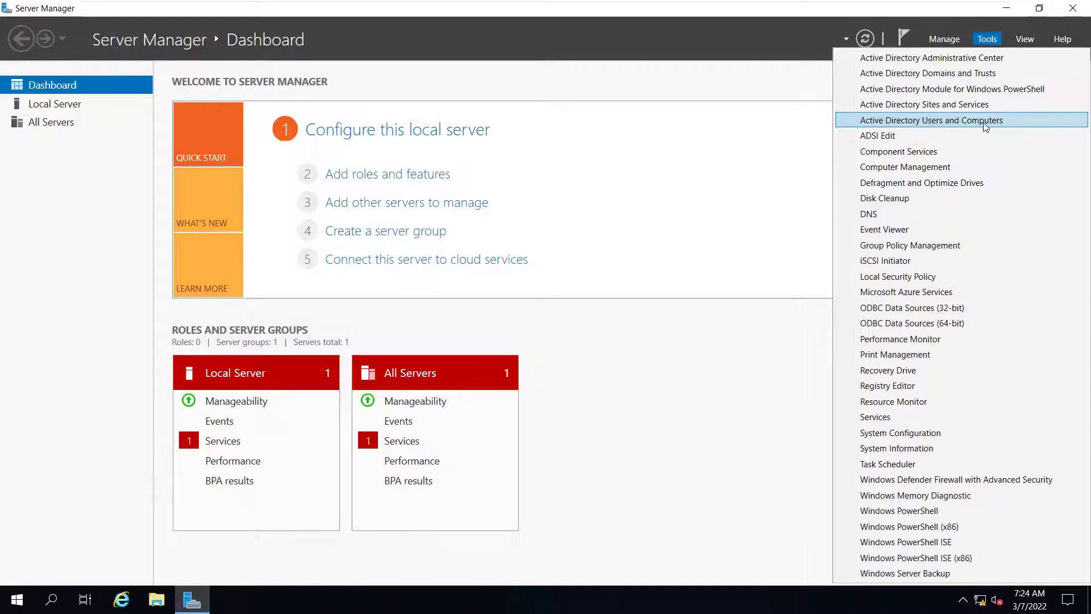
click(897, 125)
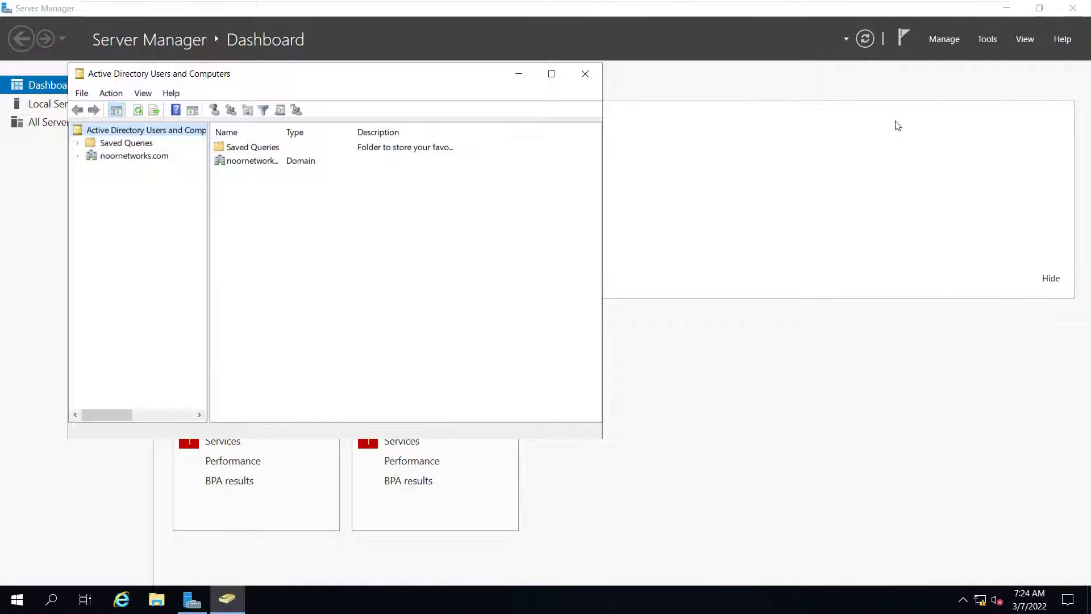
click(79, 157)
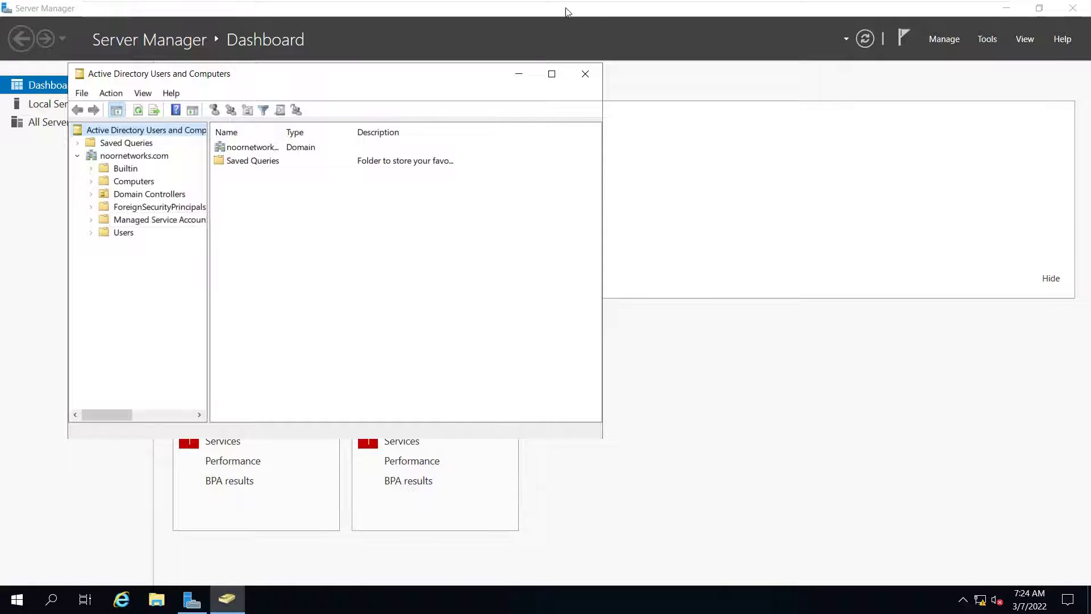
Close Active Directory Users and Computers, open DNS Manager and expand the local DNS server.
click(586, 74)
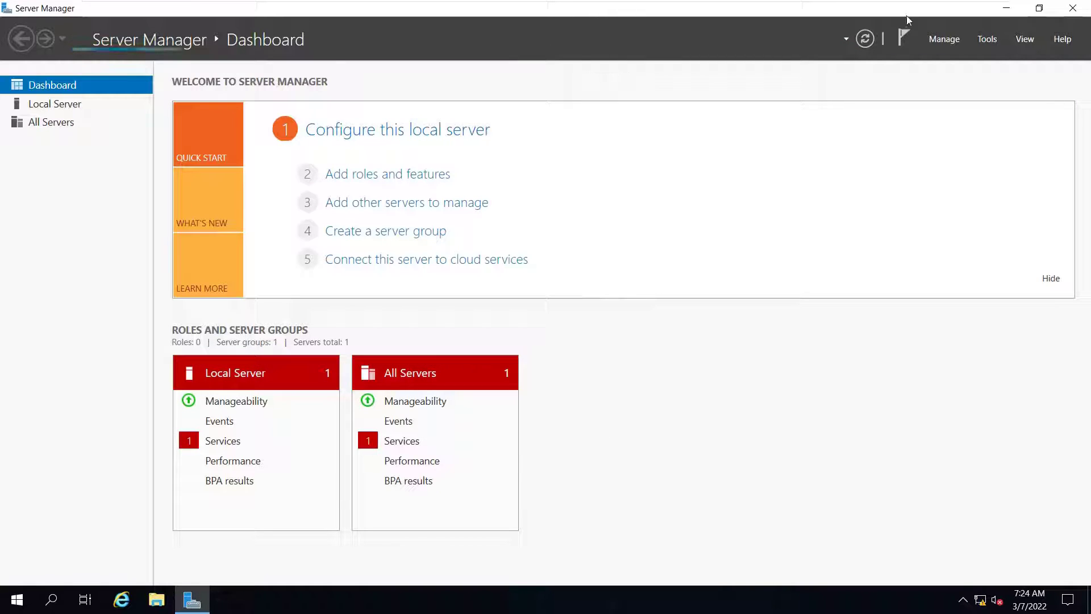
click(988, 40)
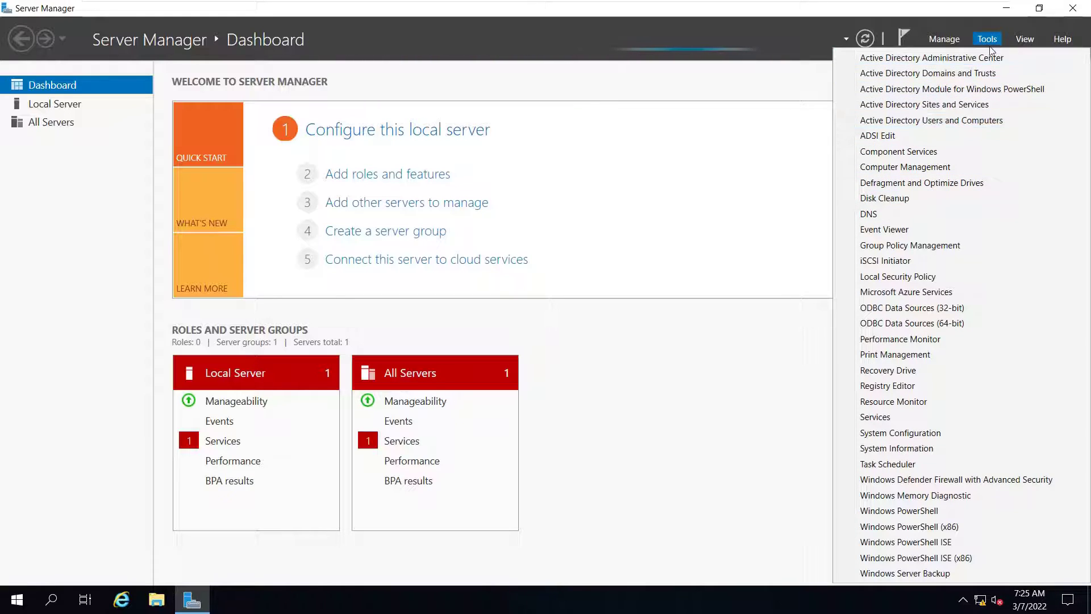
click(882, 213)
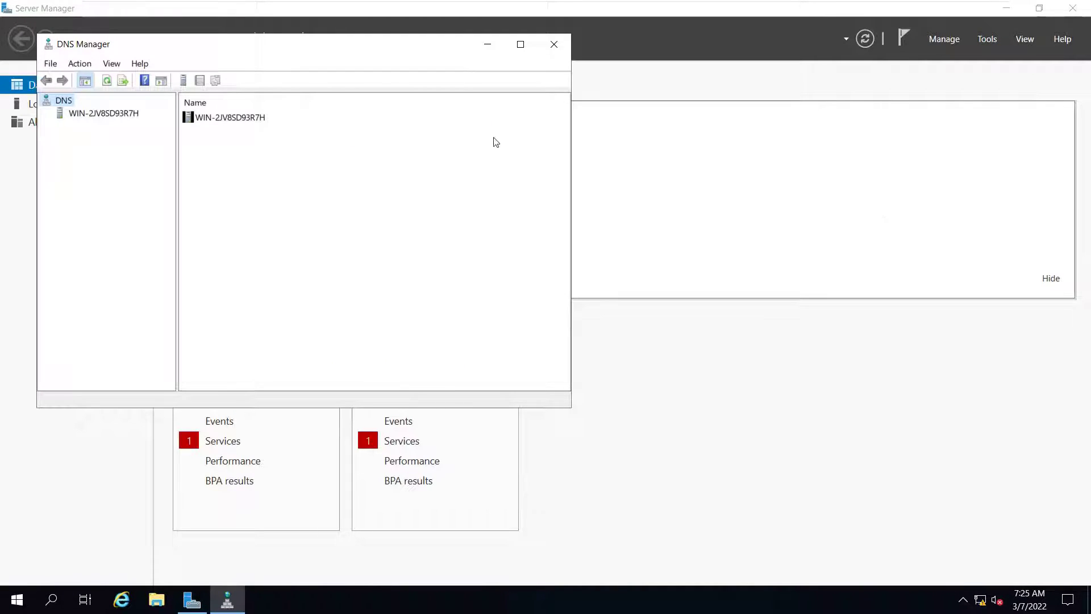
click(93, 115)
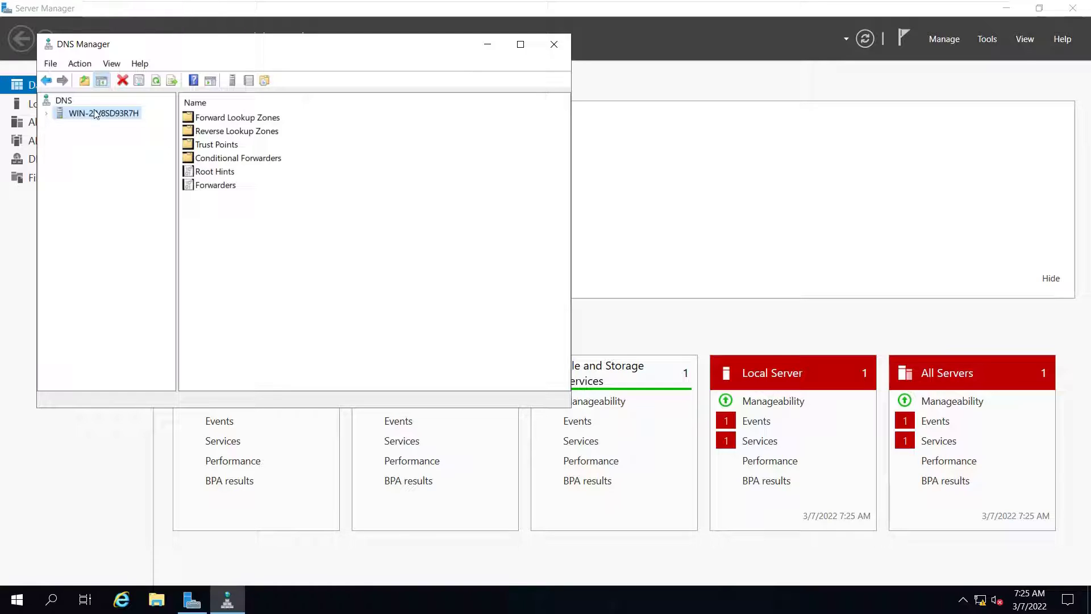
click(48, 113)
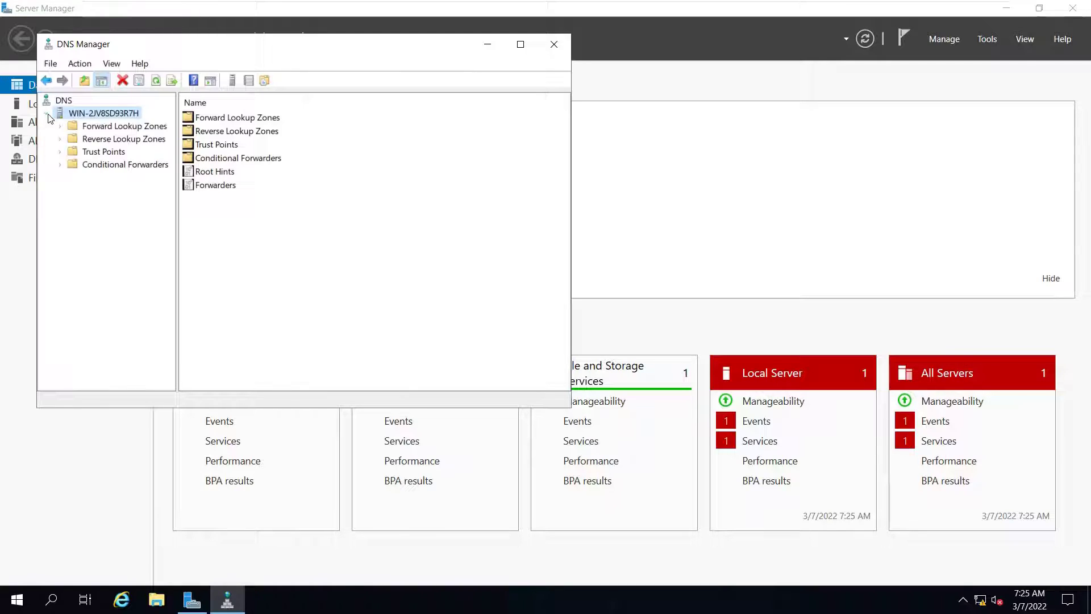
Expand the Forward Lookup Zones and view the records of the noornetworks.com zone.
click(125, 127)
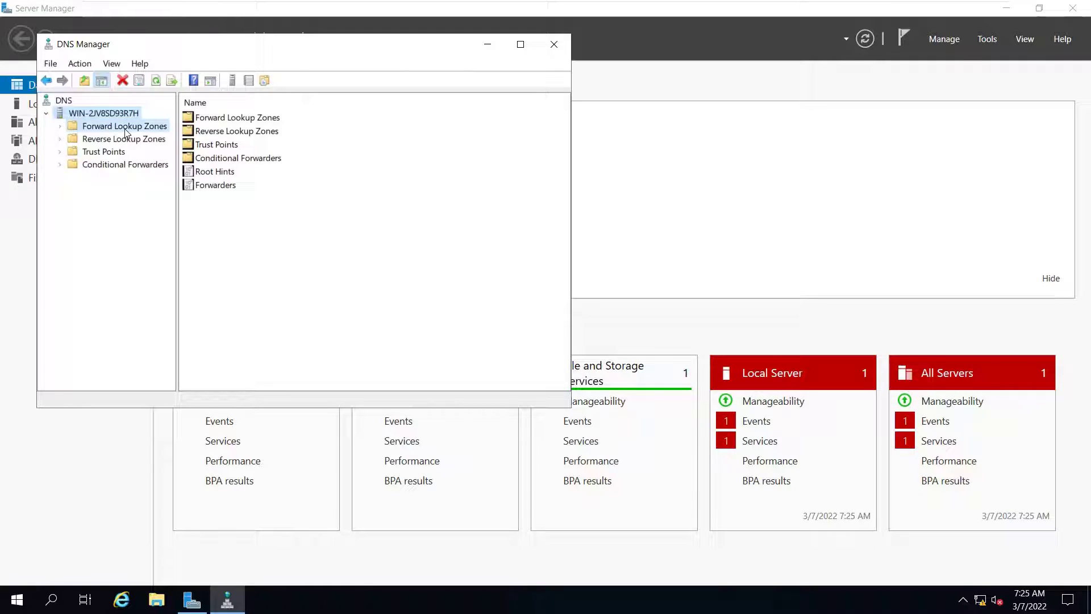
click(111, 144)
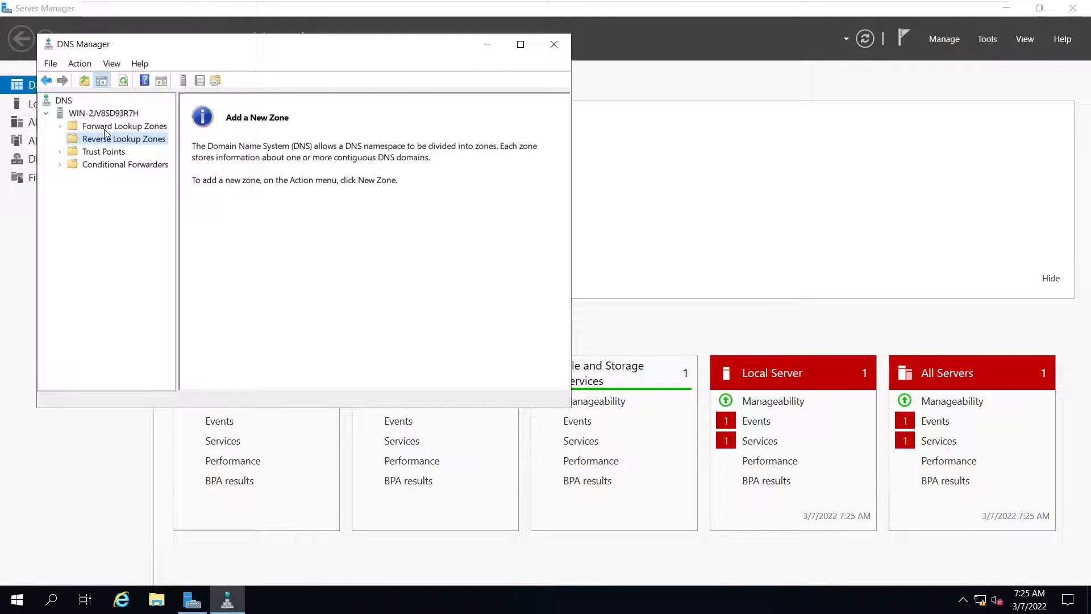
click(104, 127)
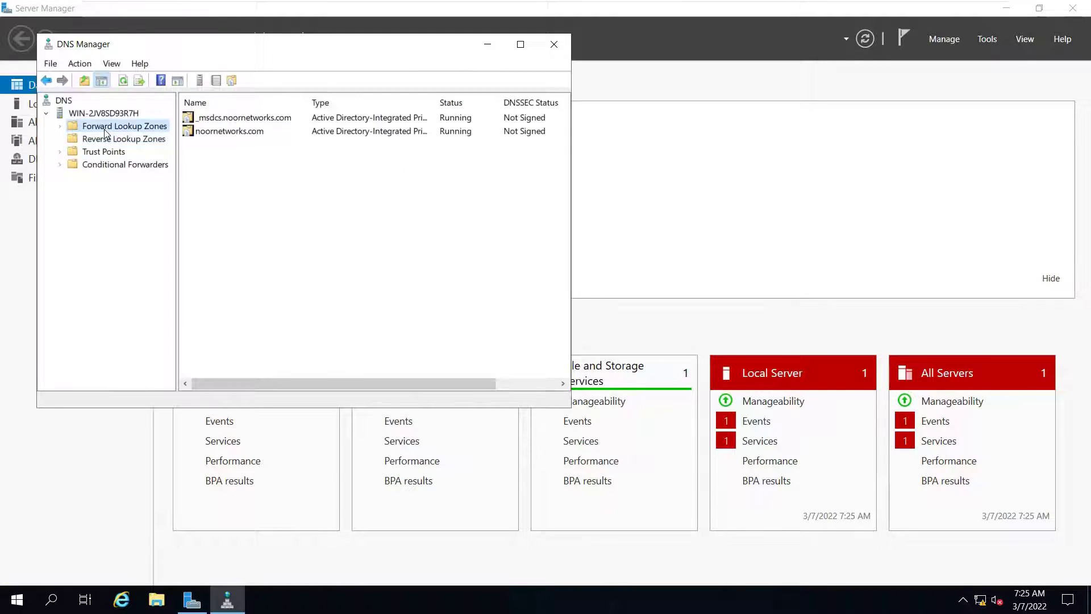
click(60, 126)
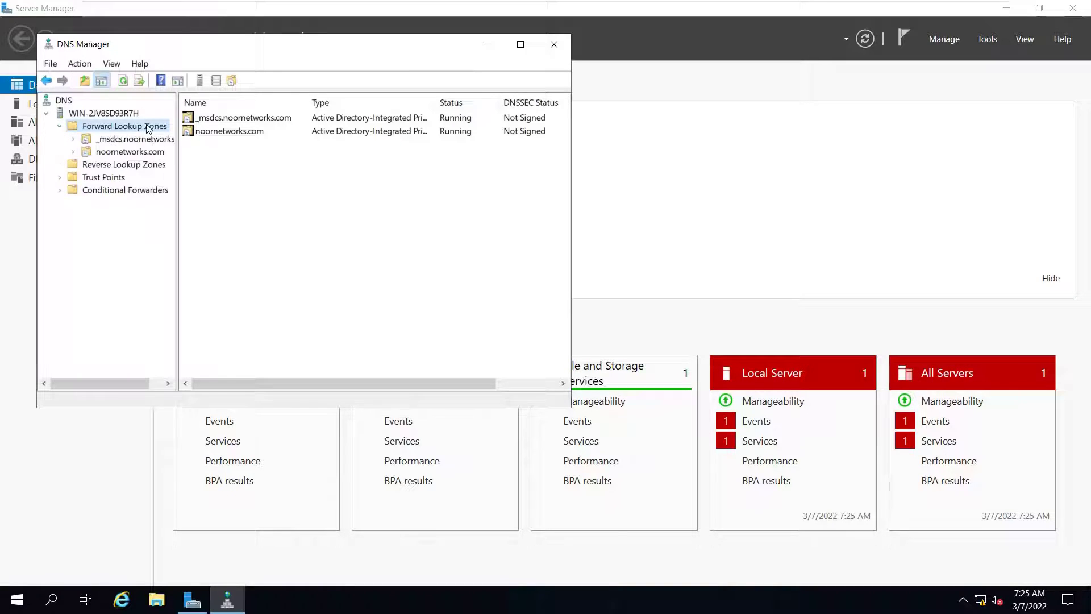
click(113, 152)
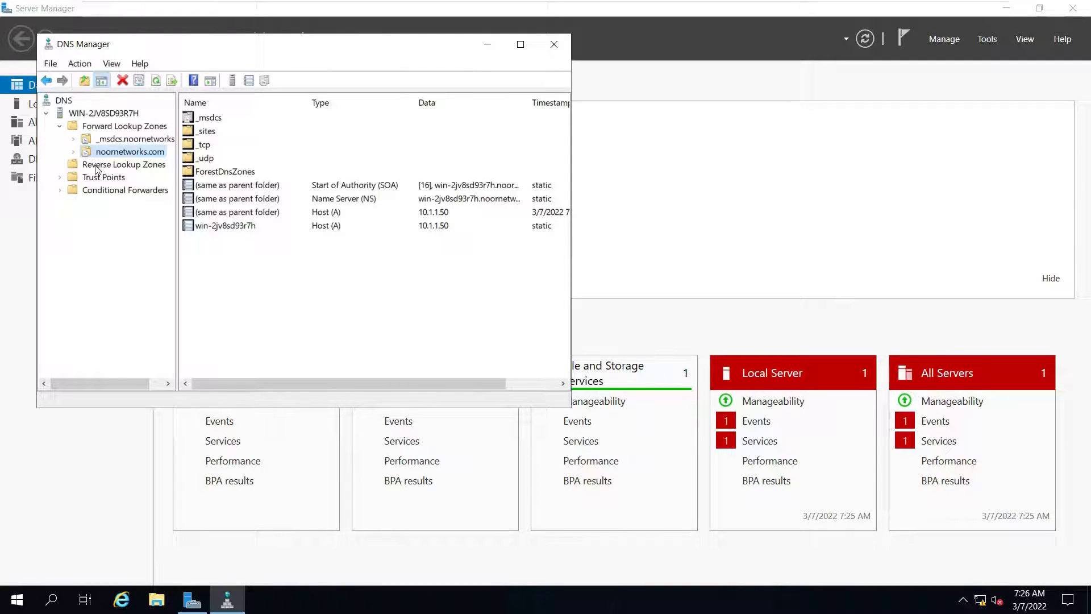
Start a new reverse lookup zone as an Active Directory-stored primary zone, replicated to all DNS servers on domain controllers in the noornetworks.com domain.
click(97, 166)
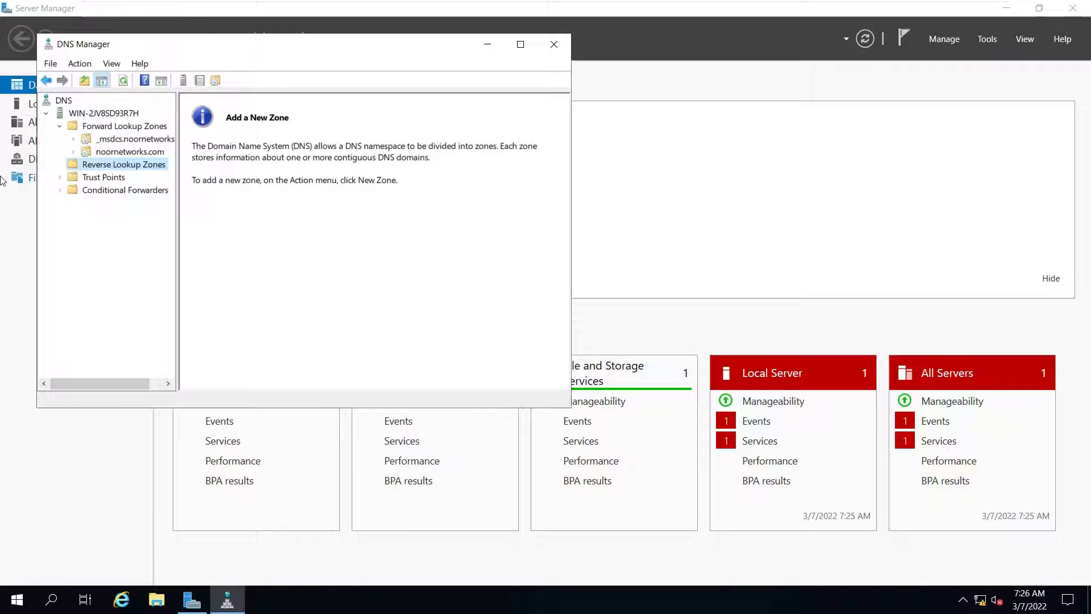
right_click(141, 170)
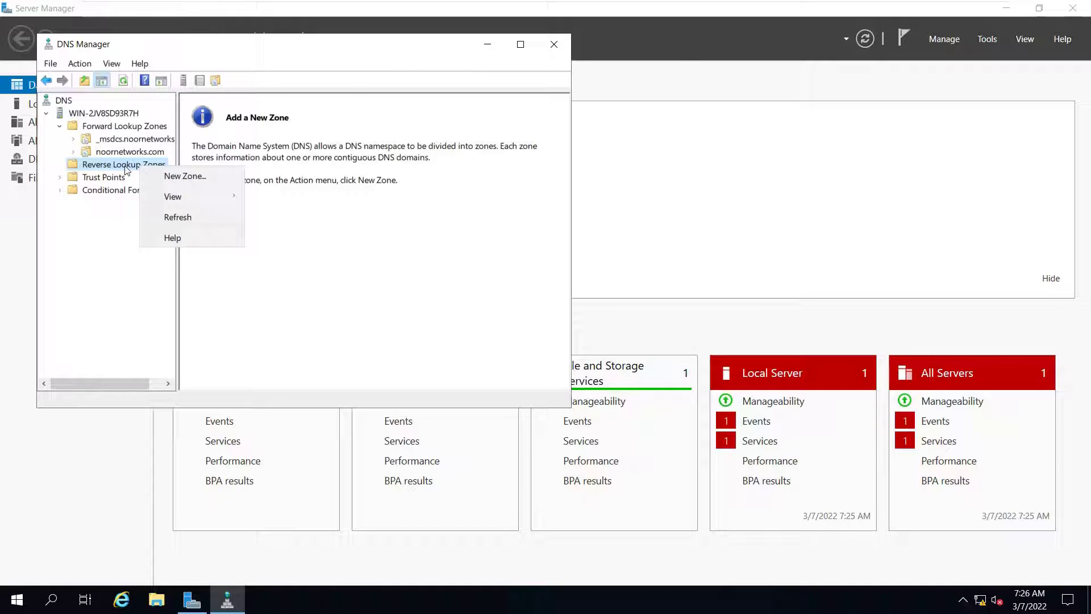
right_click(126, 164)
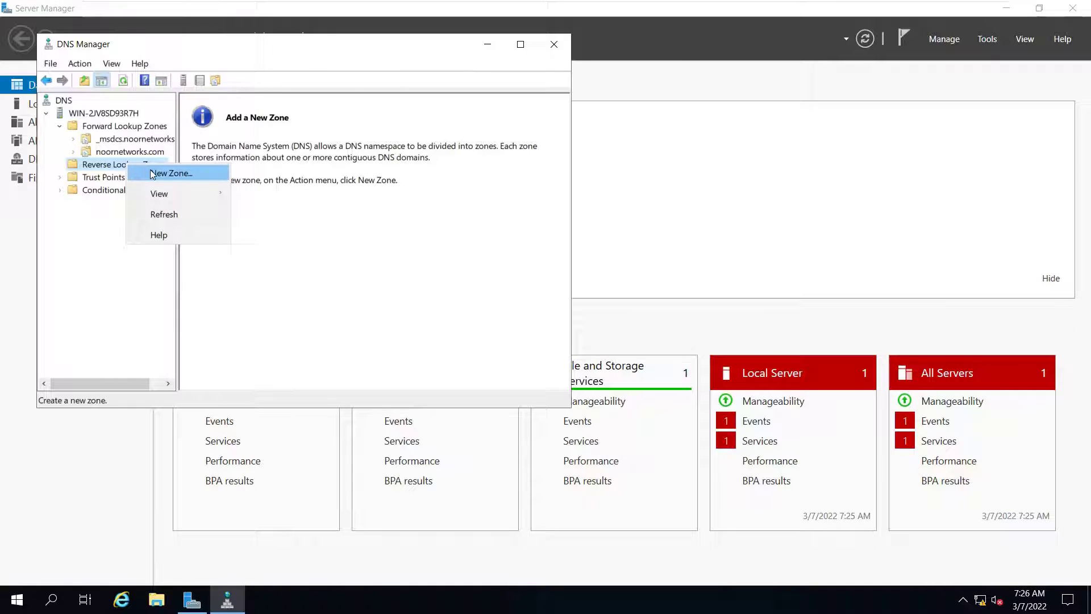
click(182, 172)
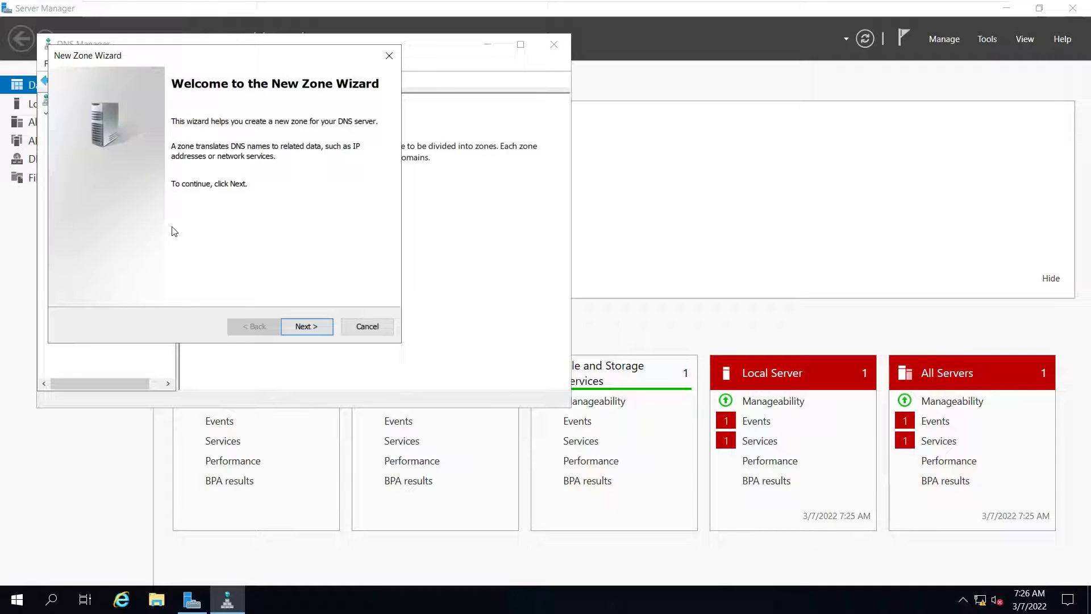
click(306, 329)
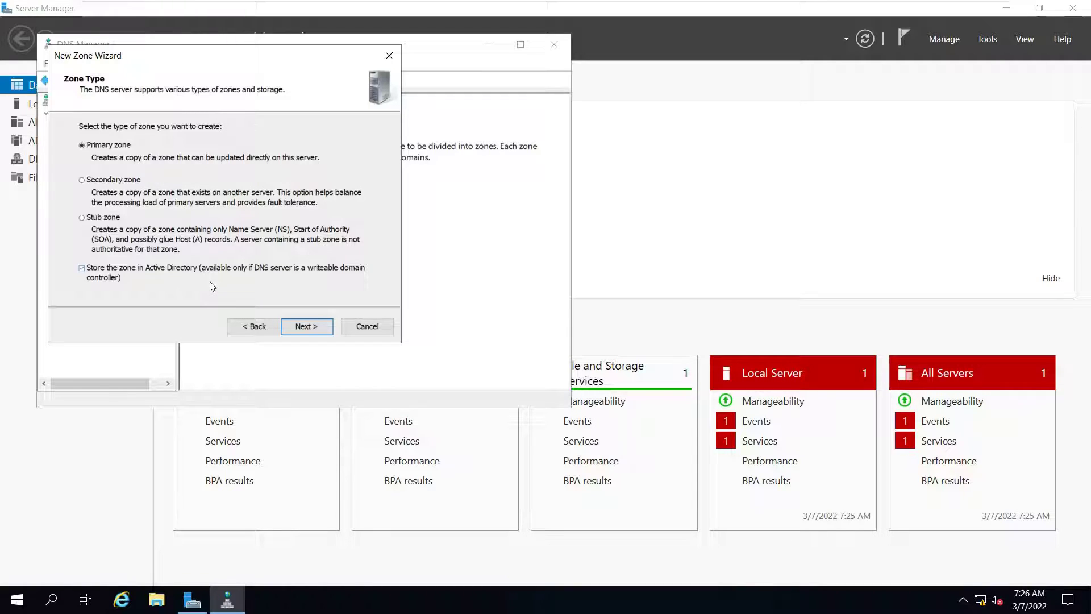
click(307, 327)
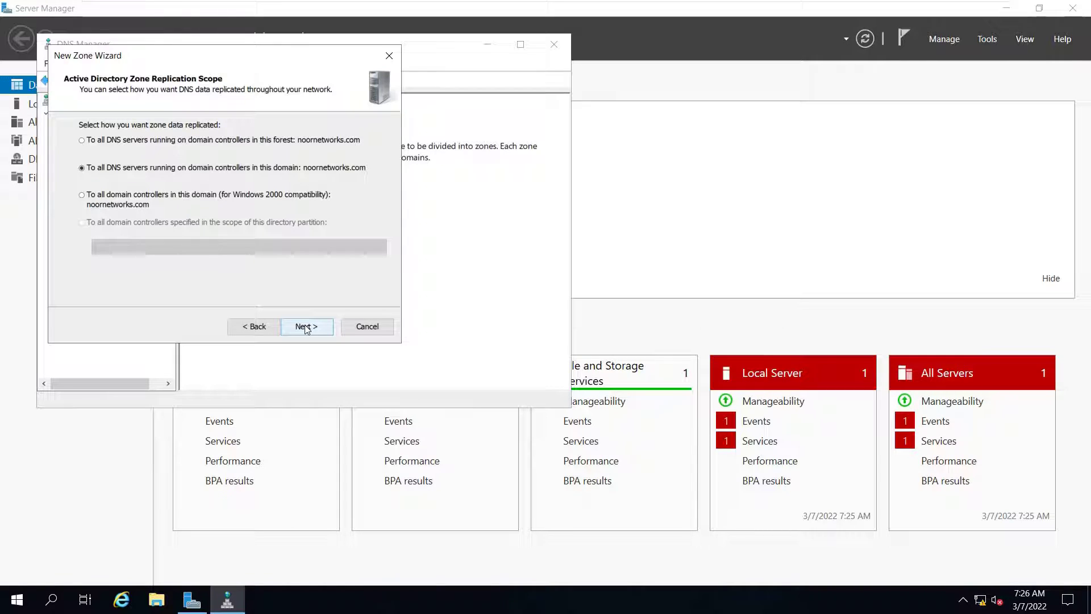
click(306, 328)
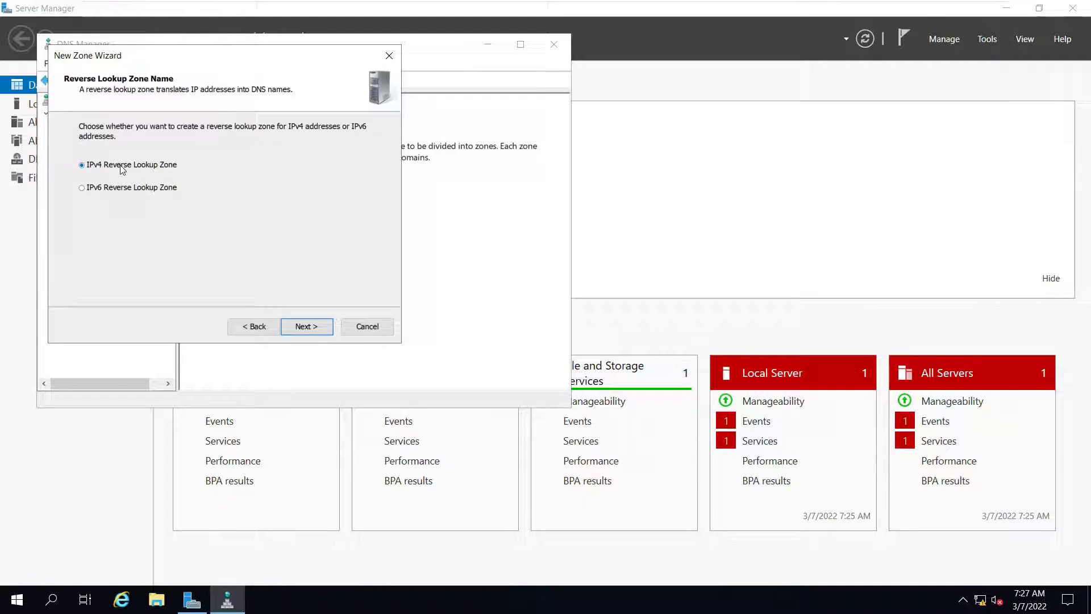
Choose an IPv4 reverse lookup zone and identify it by the network ID 10.1.1.
click(308, 327)
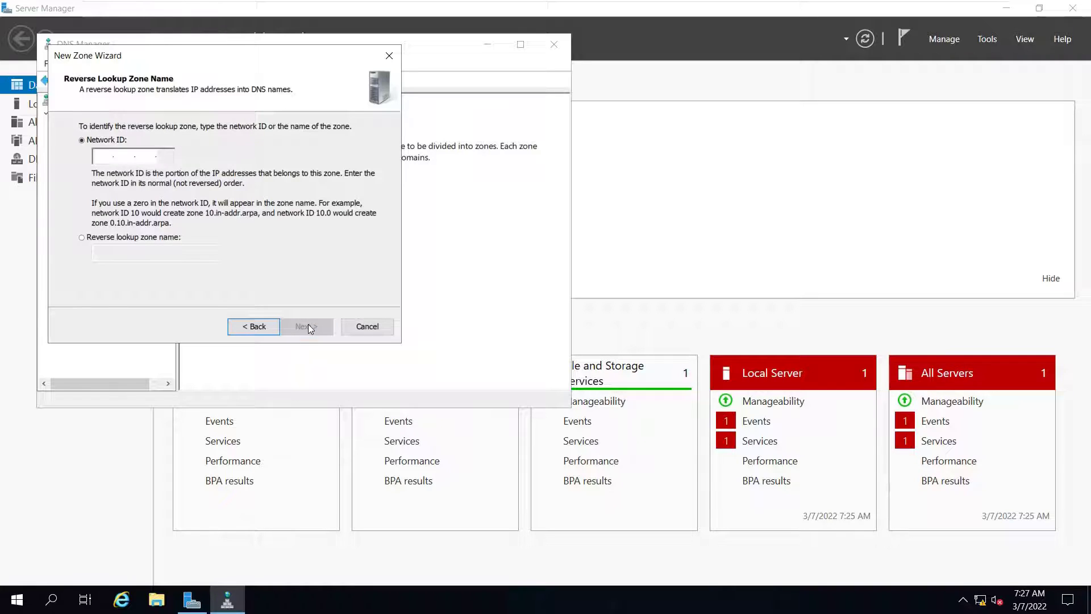
click(105, 159)
text(10.1.1)
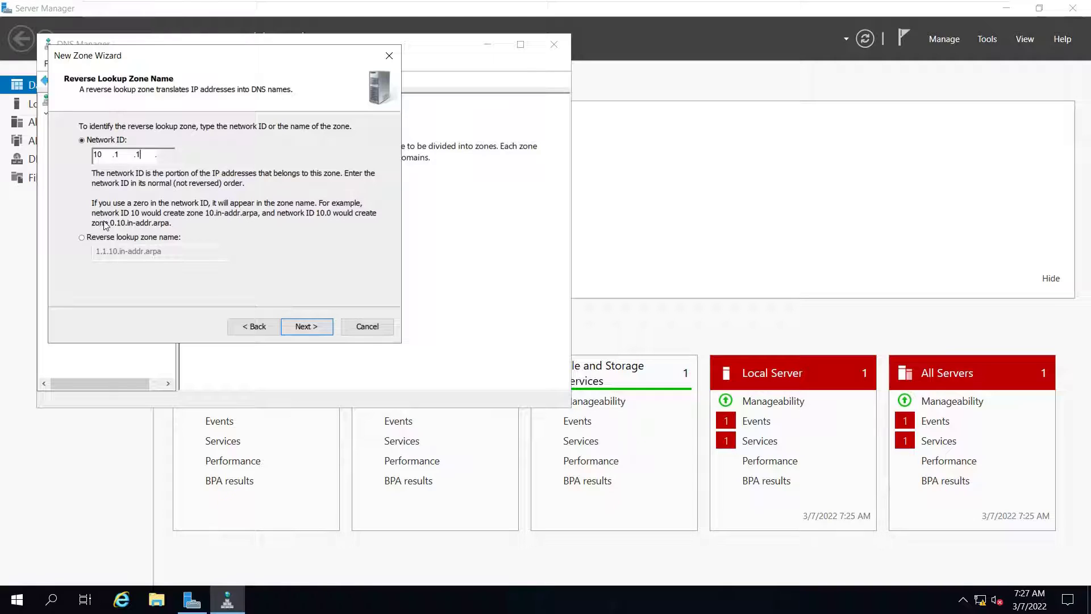
click(85, 238)
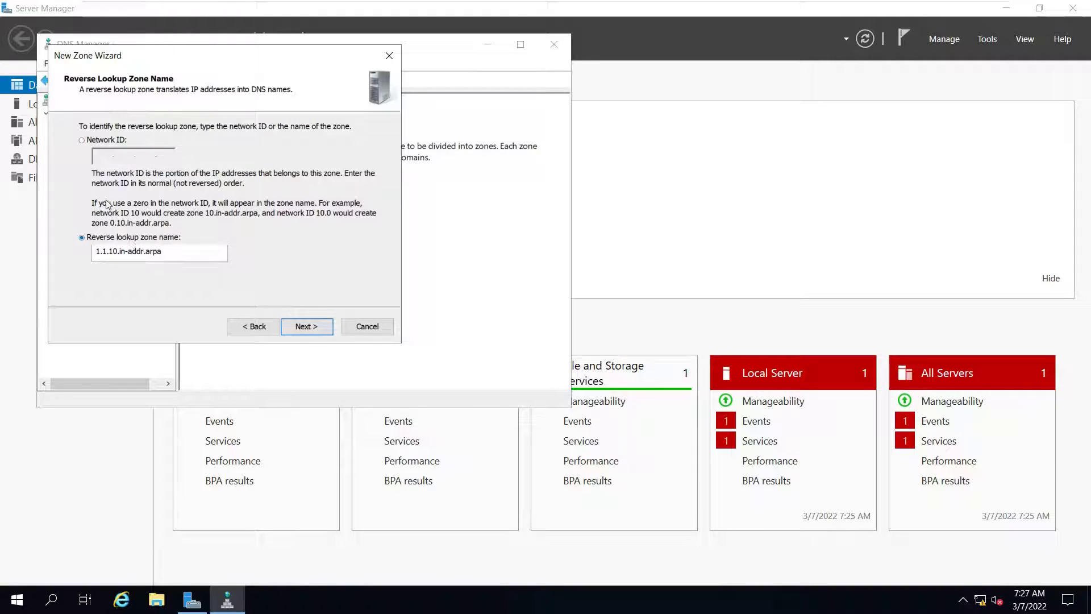
click(82, 141)
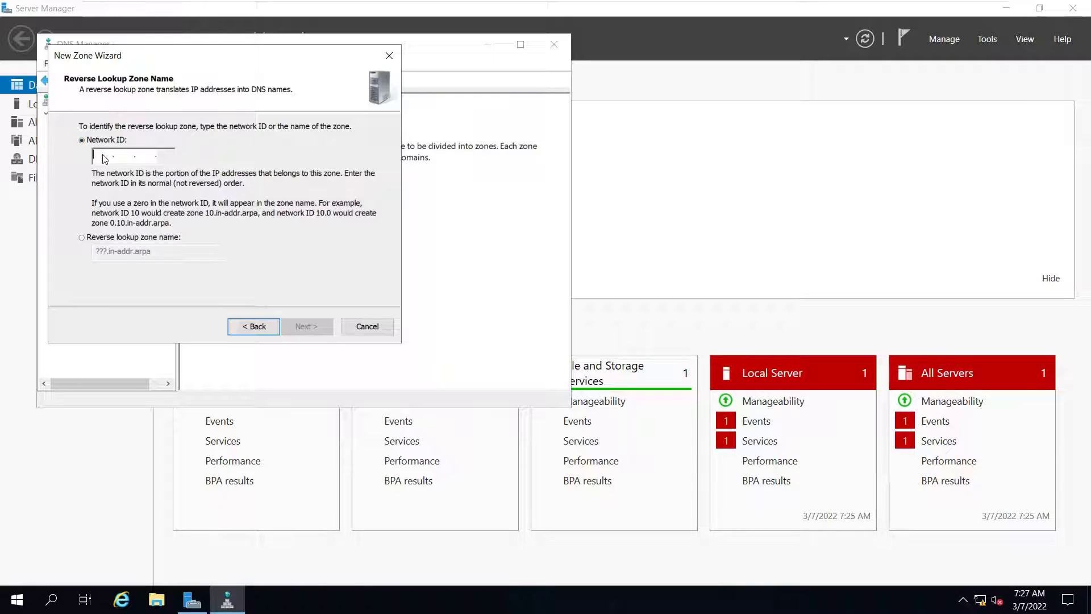
text(10.1.1)
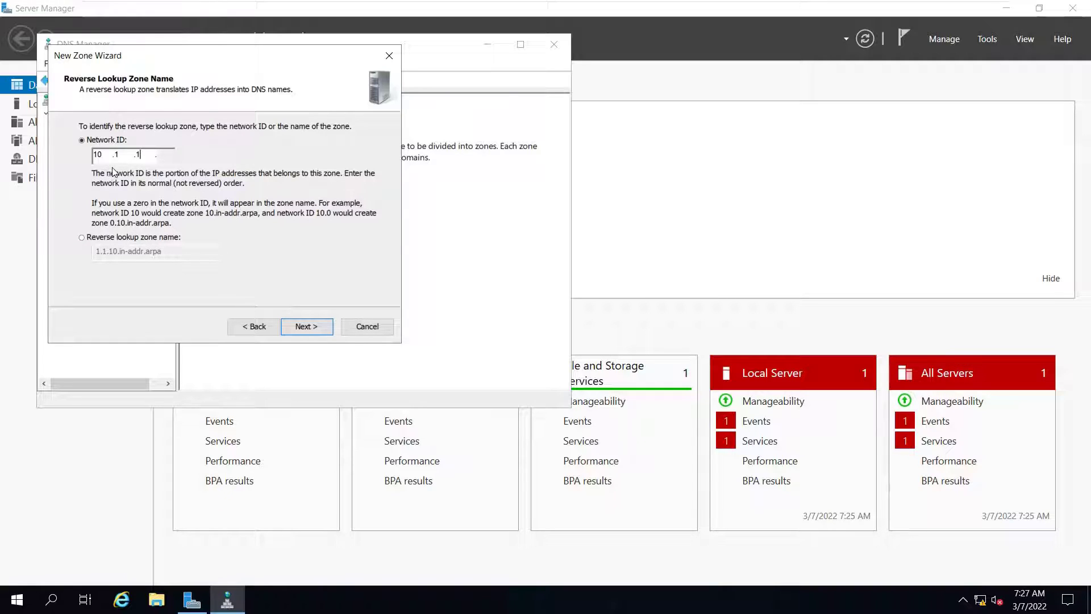
Allow only secure dynamic updates and finish creating the reverse lookup zone.
click(314, 330)
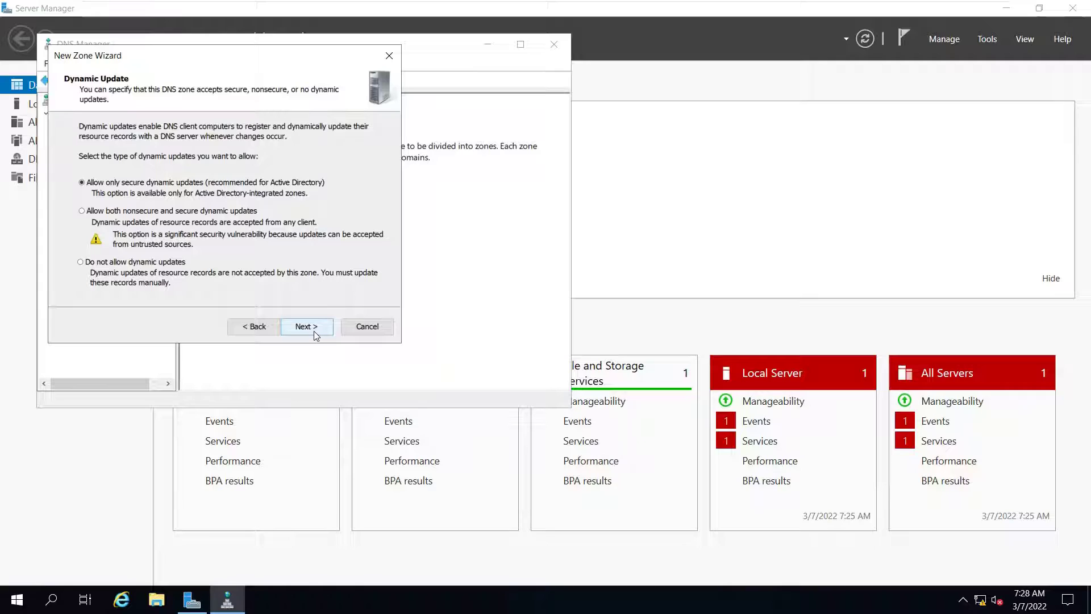
click(313, 331)
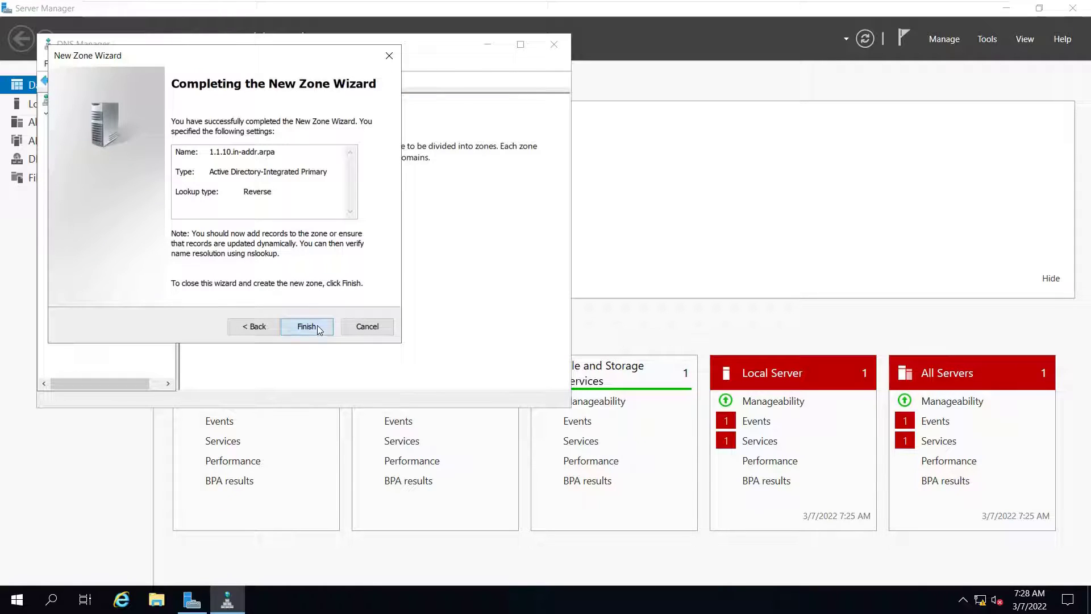
click(319, 331)
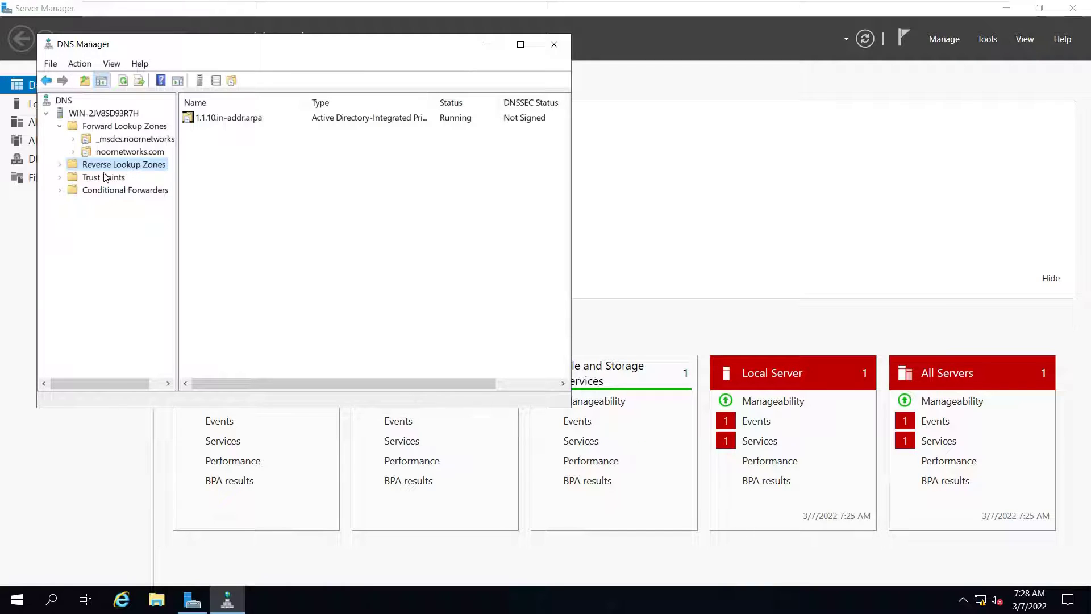
View the records of the 1.1.10.in-addr.arpa zone under Reverse Lookup Zones, and close DNS Manager.
click(60, 165)
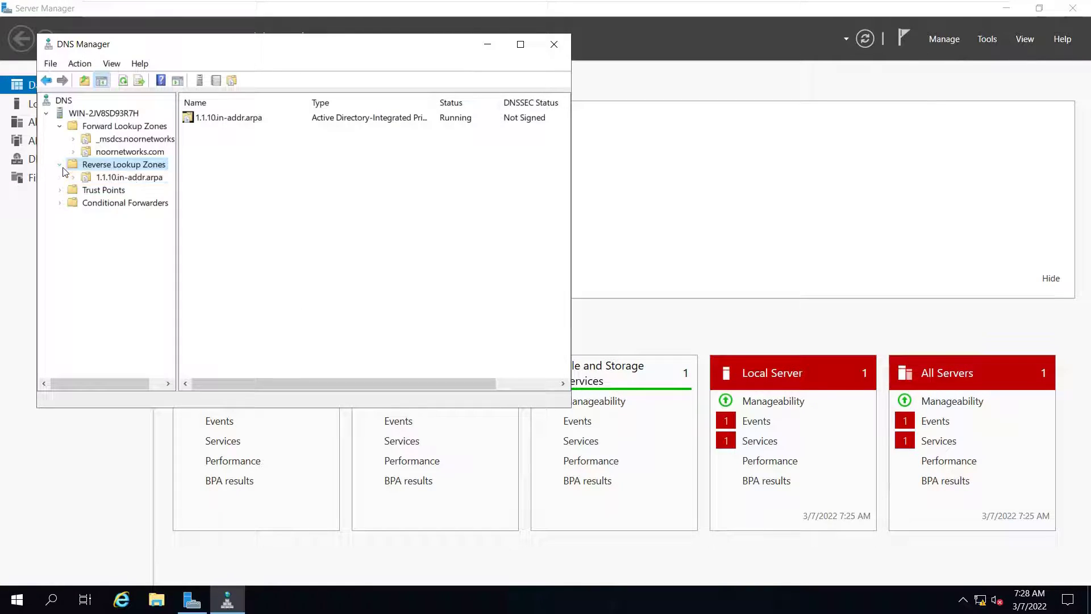
click(122, 178)
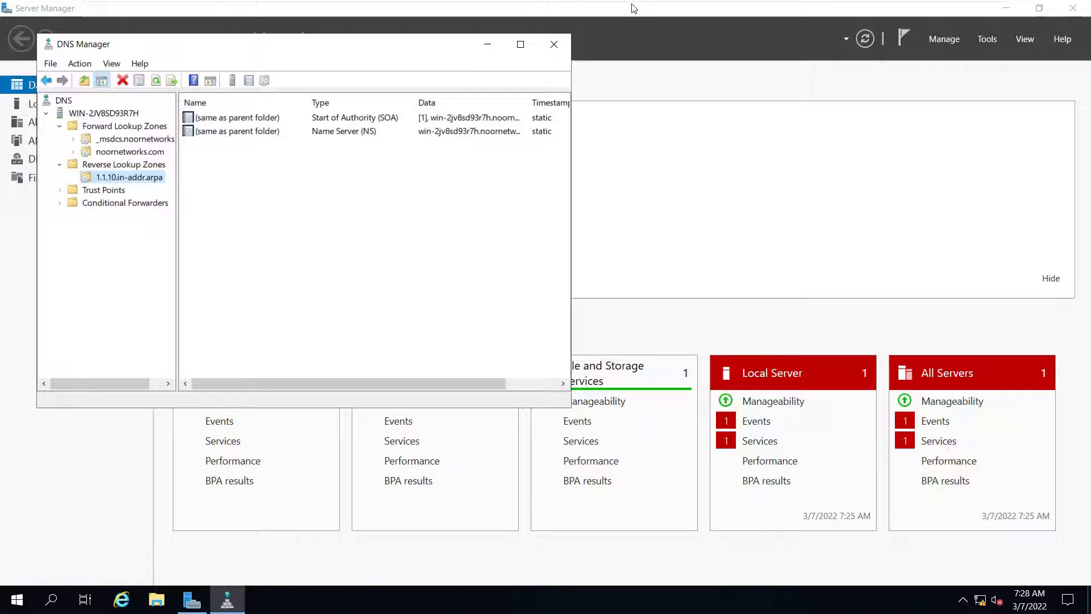
click(554, 45)
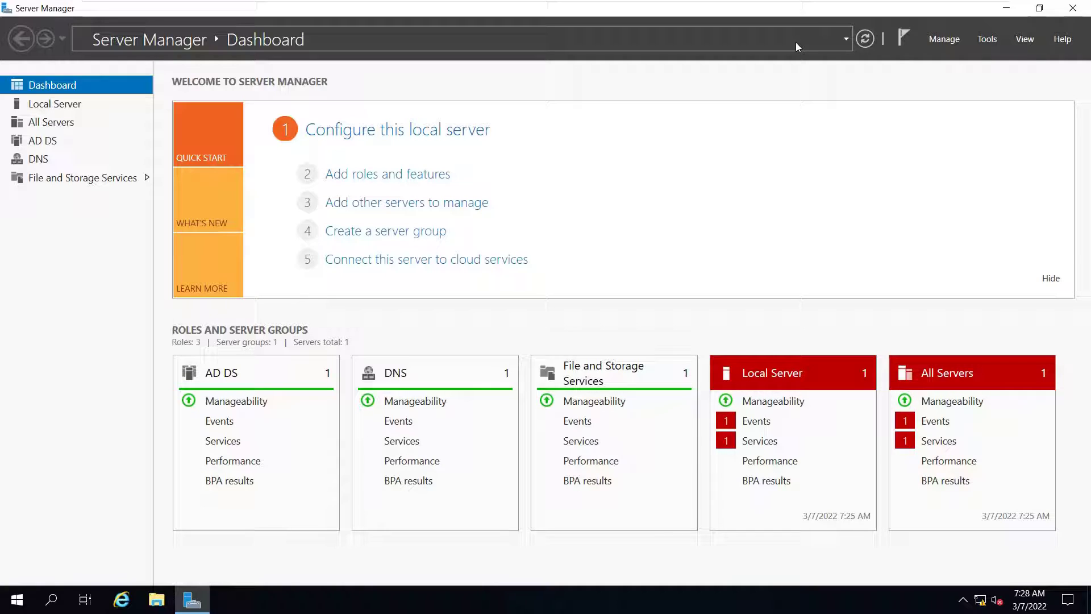
Ping noornetworks.com from a Command Prompt to test name resolution, and stop the ping early.
click(17, 600)
text(cmd)
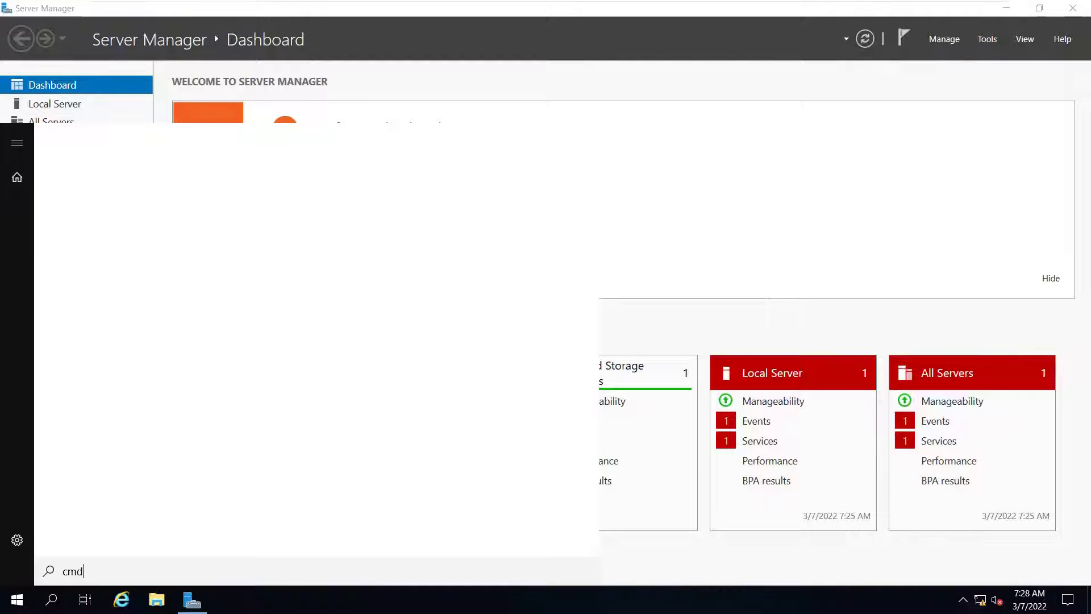
key(Return)
text(ping)
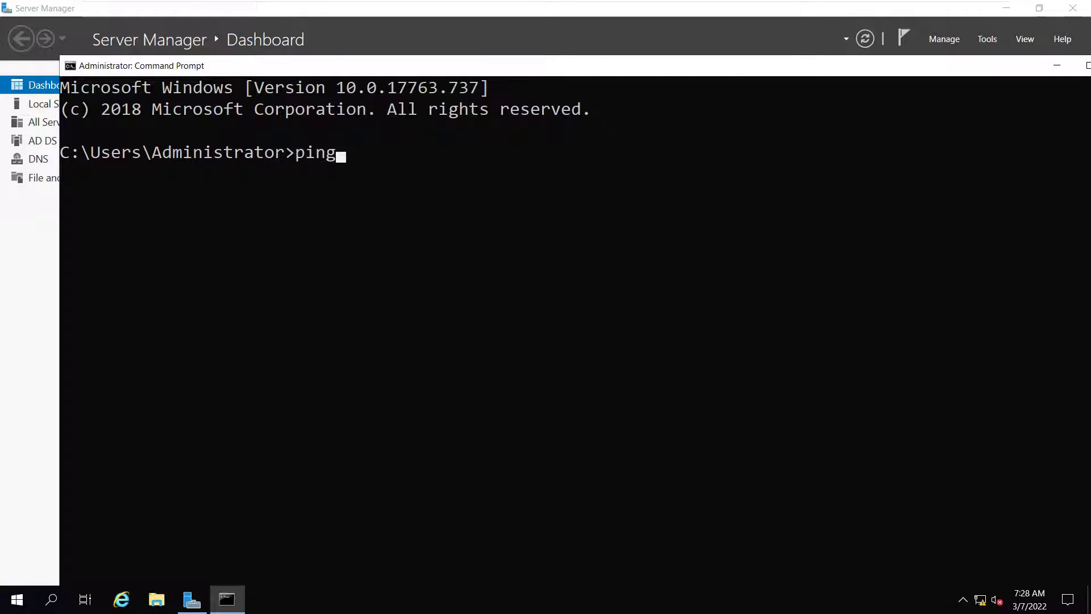
text( noornetworks.com)
key(Return)
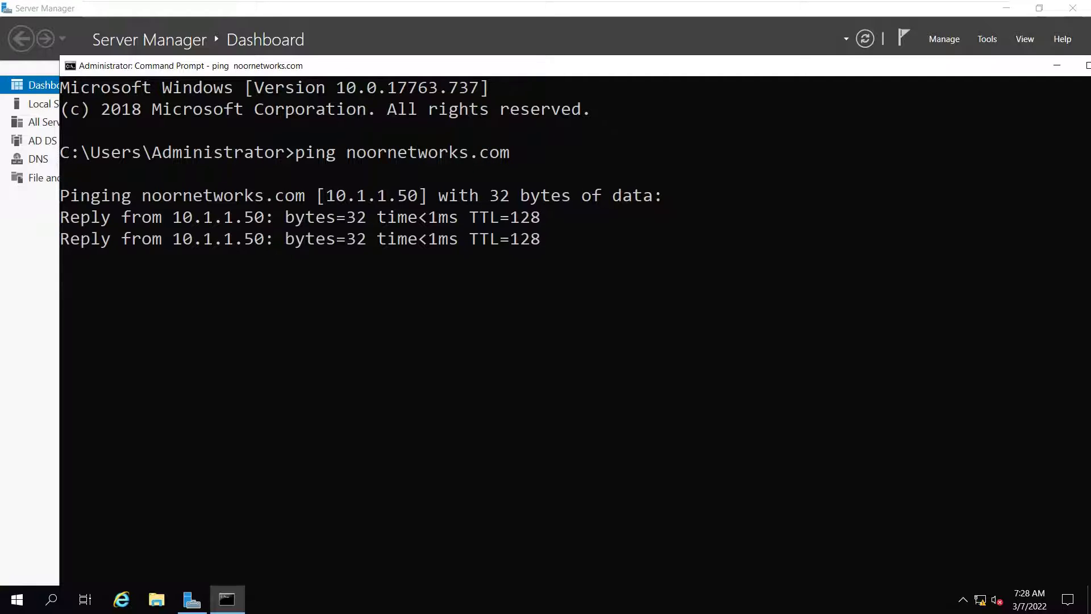
key(ctrl+c)
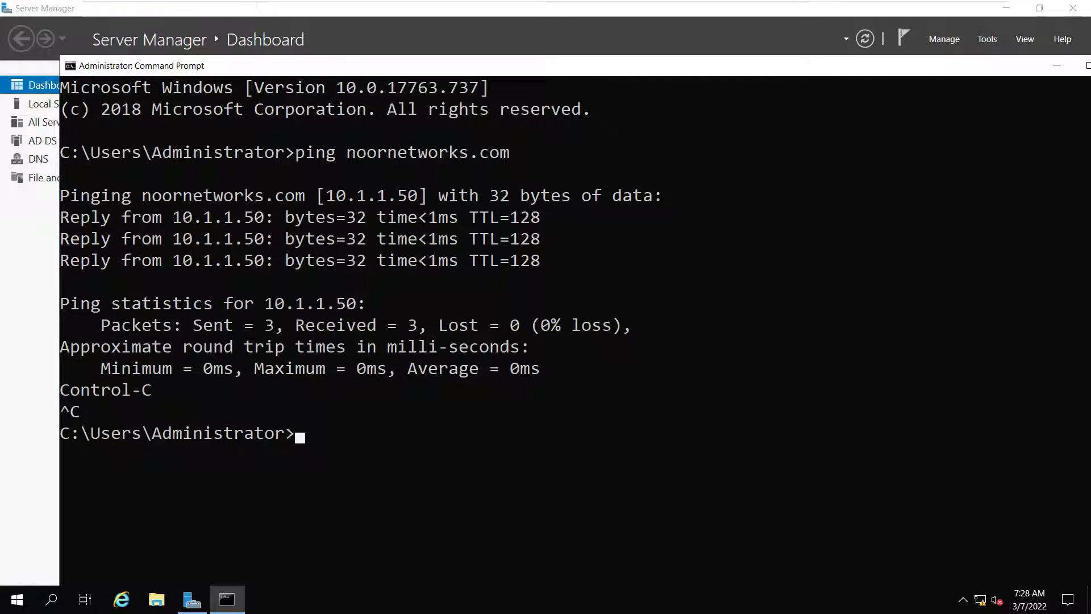
Exit the Command Prompt and take the AD-Server virtual machine out of full screen.
text(exit)
key(Return)
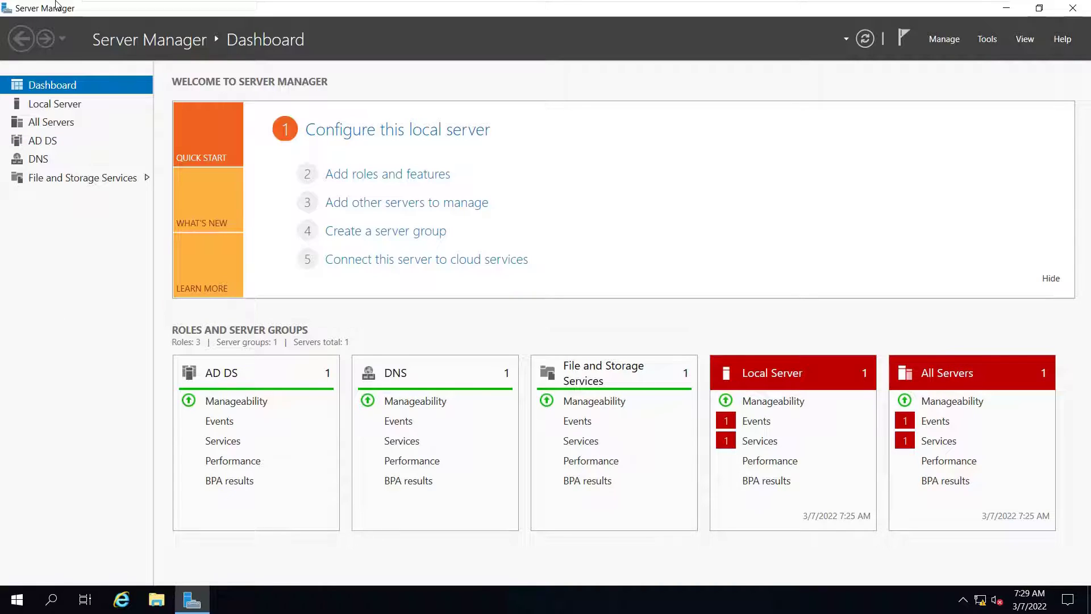
mouse_move(341, 6)
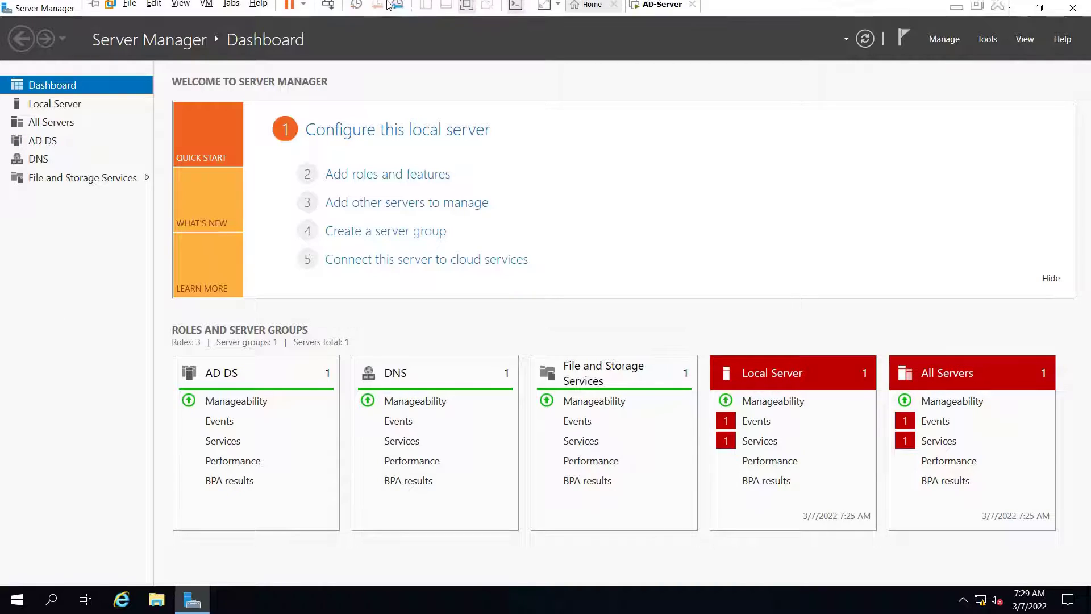
click(469, 14)
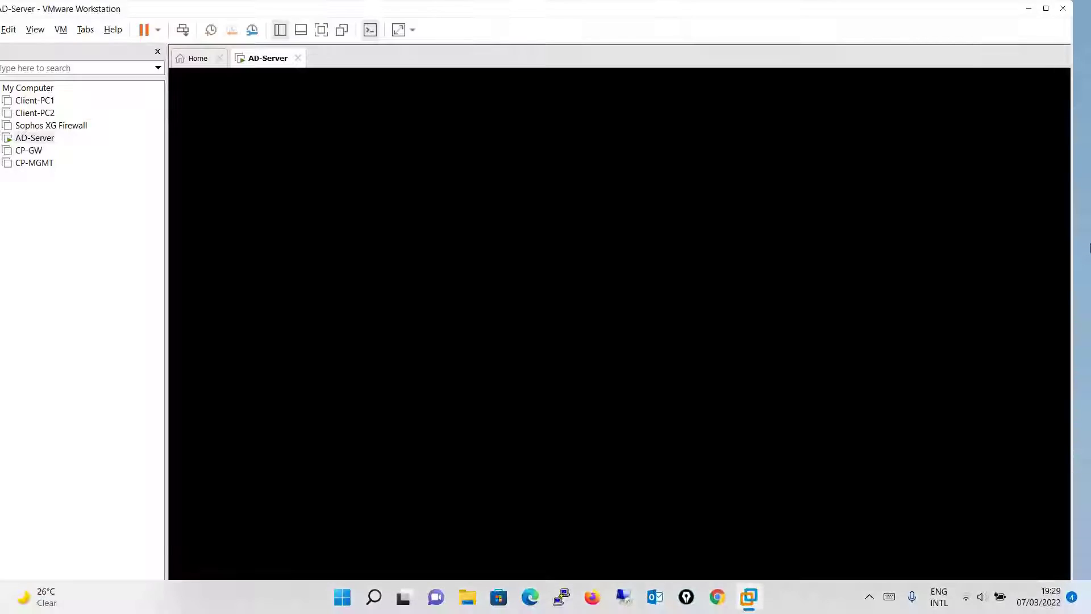